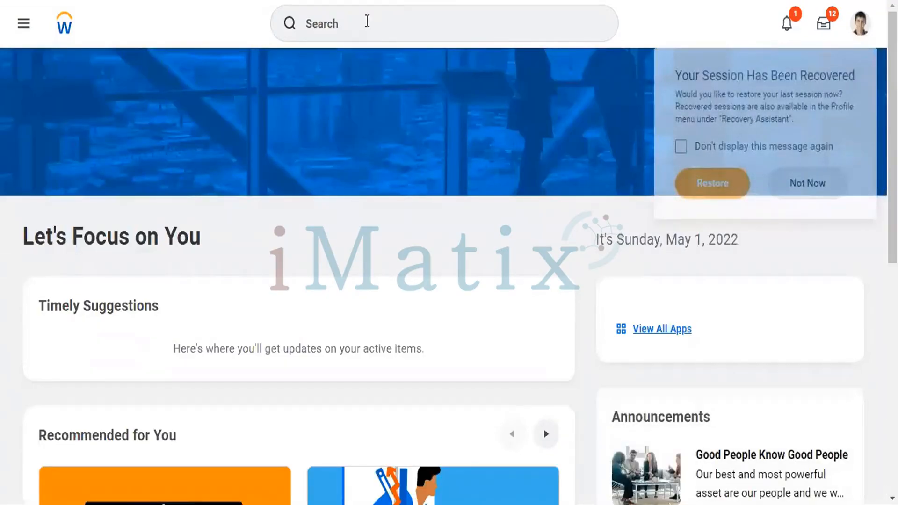
Find and open the Create Ledger task
{"action": "left_click", "coordinate": [368, 21]}
{"action": "type", "text": "cr ledger"}
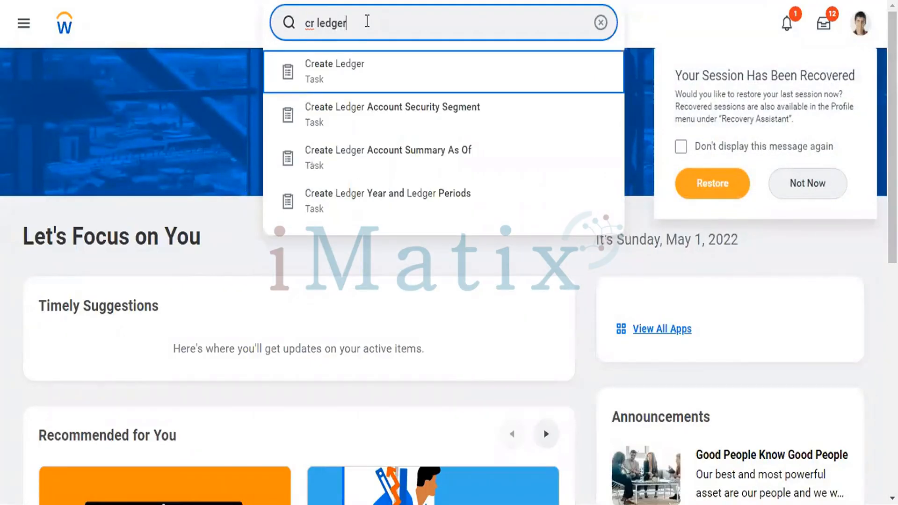
{"action": "key", "text": "Return"}
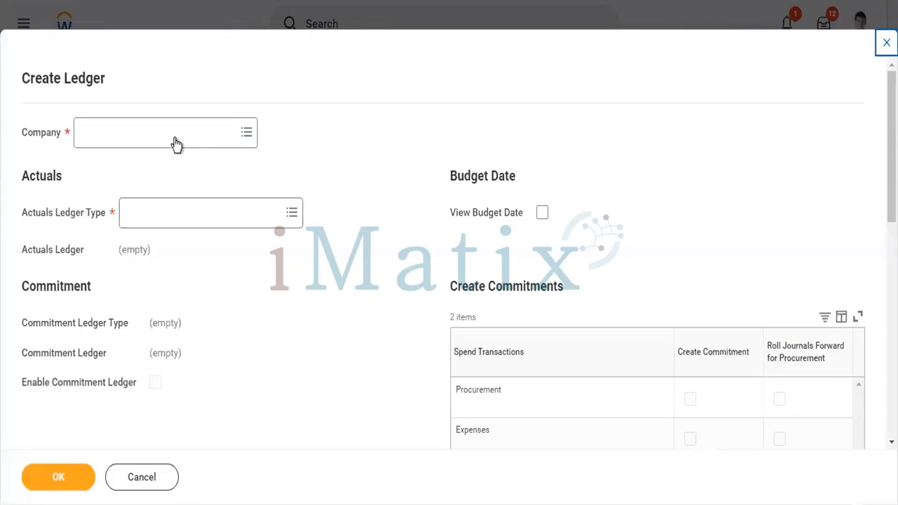
Create a ledger for company TW101 Twitter Inc with the Actuals ledger type
{"action": "left_click", "coordinate": [190, 140]}
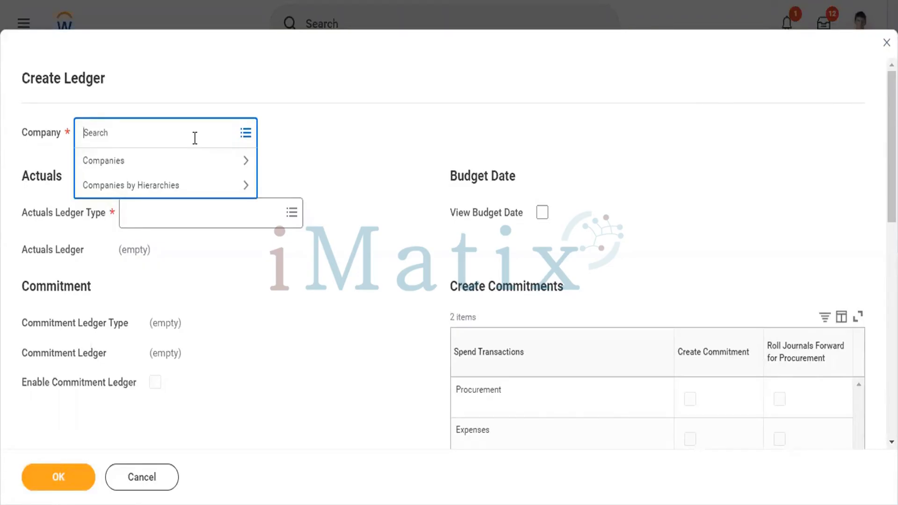
{"action": "type", "text": "twitter"}
{"action": "key", "text": "Return"}
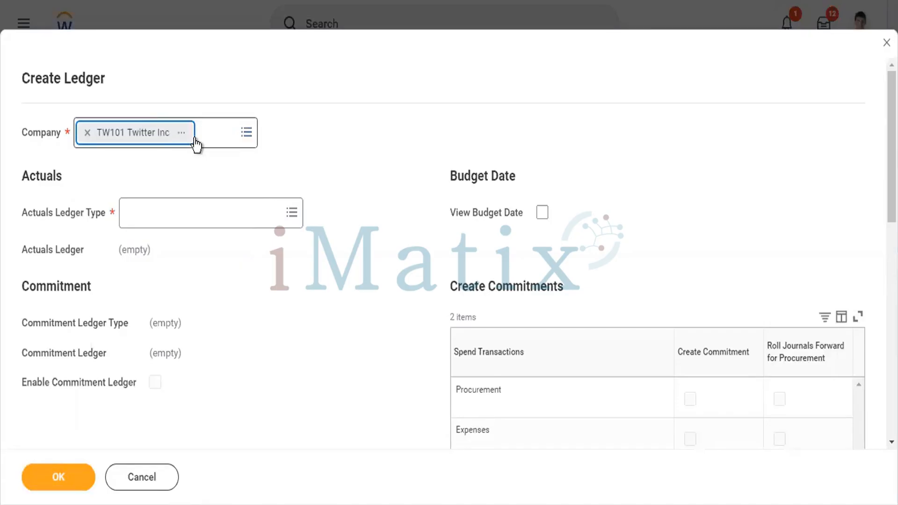
{"action": "left_click", "coordinate": [200, 208]}
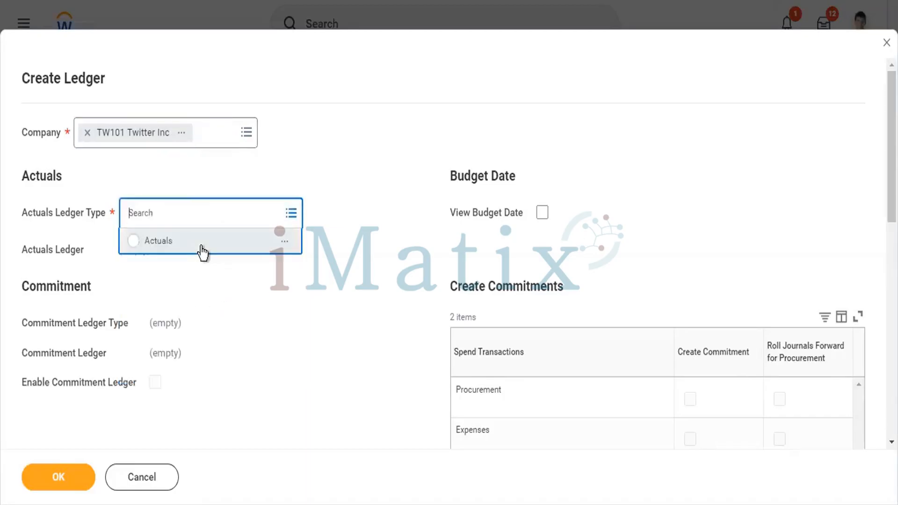
{"action": "left_click", "coordinate": [202, 241]}
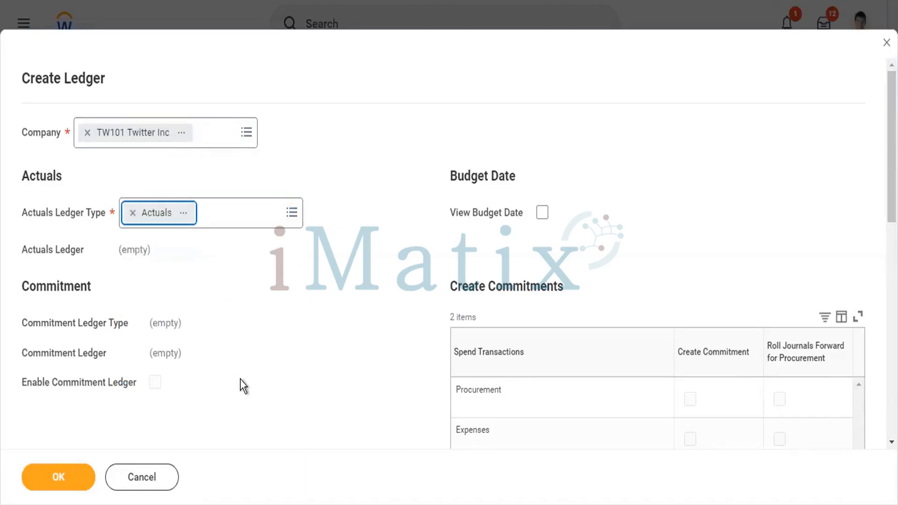
{"action": "left_click", "coordinate": [61, 476]}
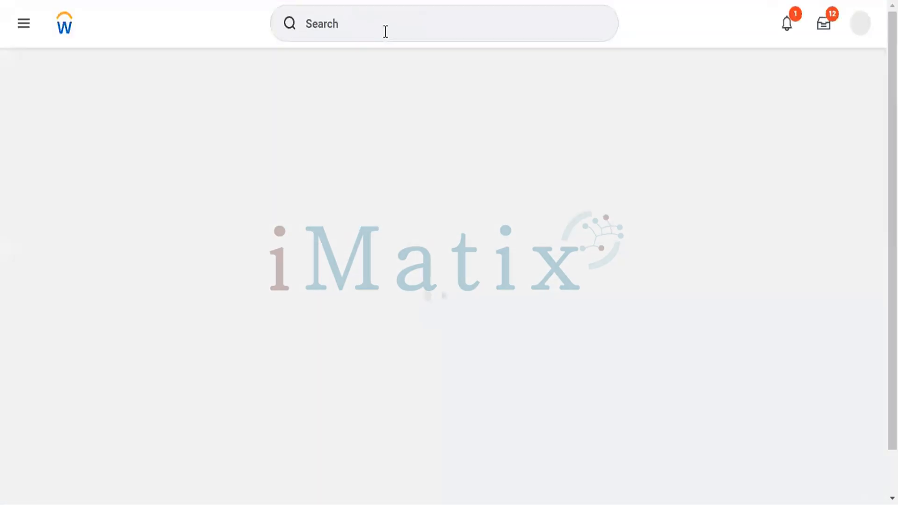
Search for "cr ledger" and open the Create Ledger Year and Ledger Periods task
{"action": "left_click", "coordinate": [385, 32]}
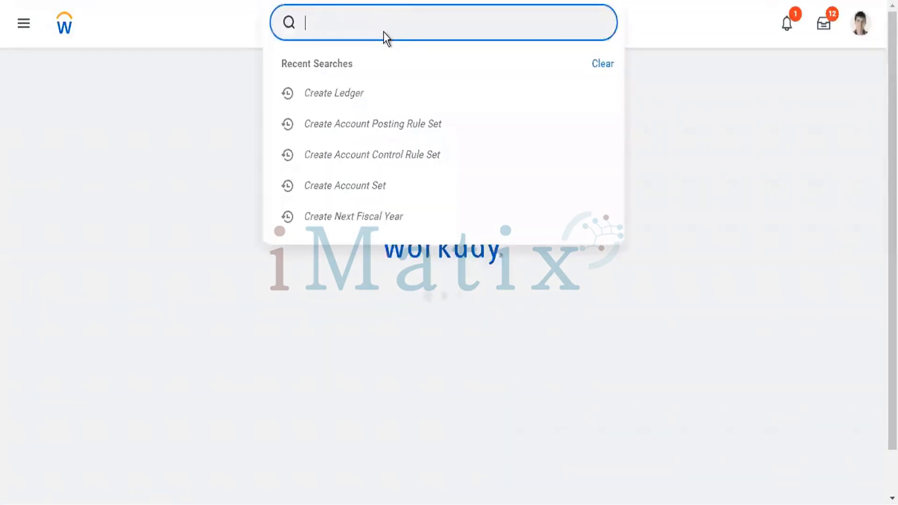
{"action": "right_click", "coordinate": [384, 32]}
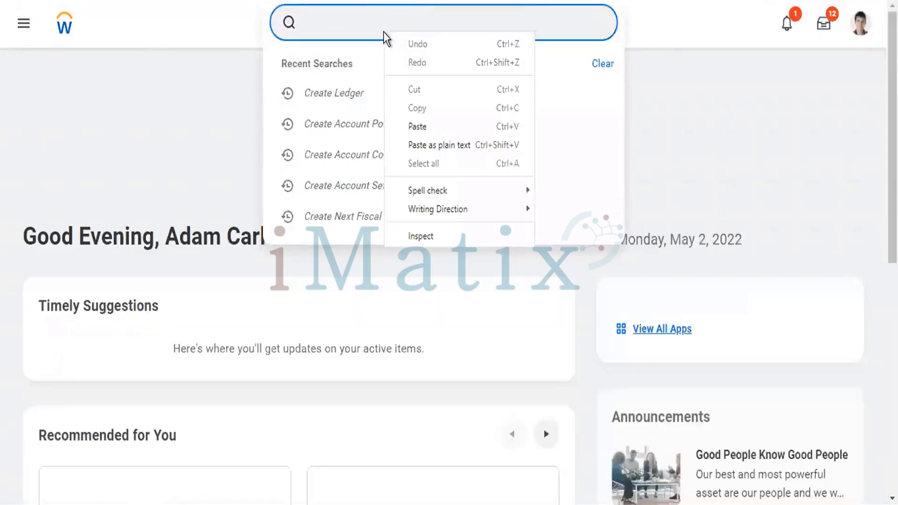
{"action": "left_click", "coordinate": [384, 32]}
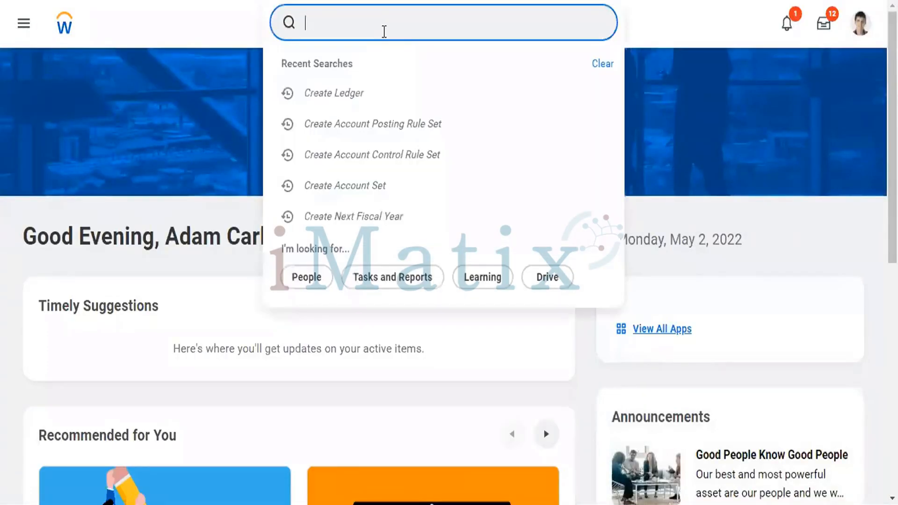
{"action": "type", "text": "cr lde"}
{"action": "key", "text": "BackSpace"}
{"action": "key", "text": "BackSpace"}
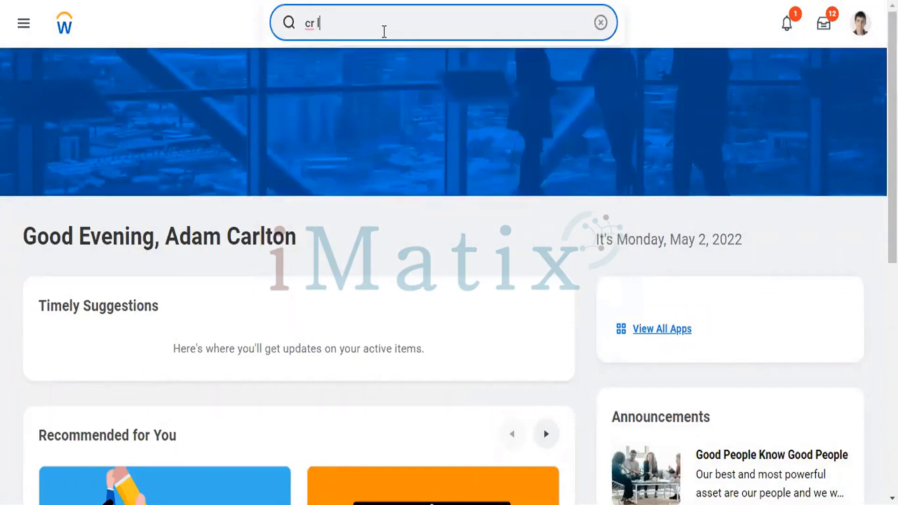
{"action": "type", "text": "edger"}
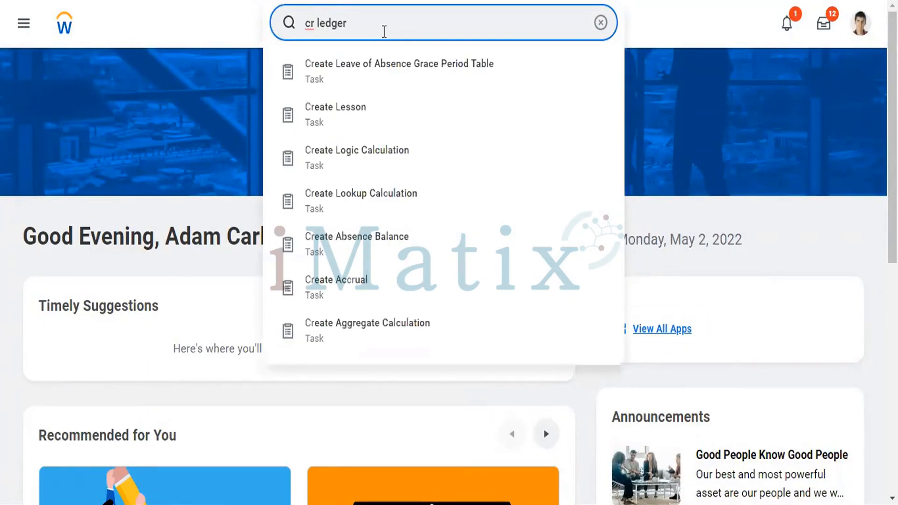
{"action": "key", "text": "Down"}
{"action": "key", "text": "Down"}
{"action": "key", "text": "Down"}
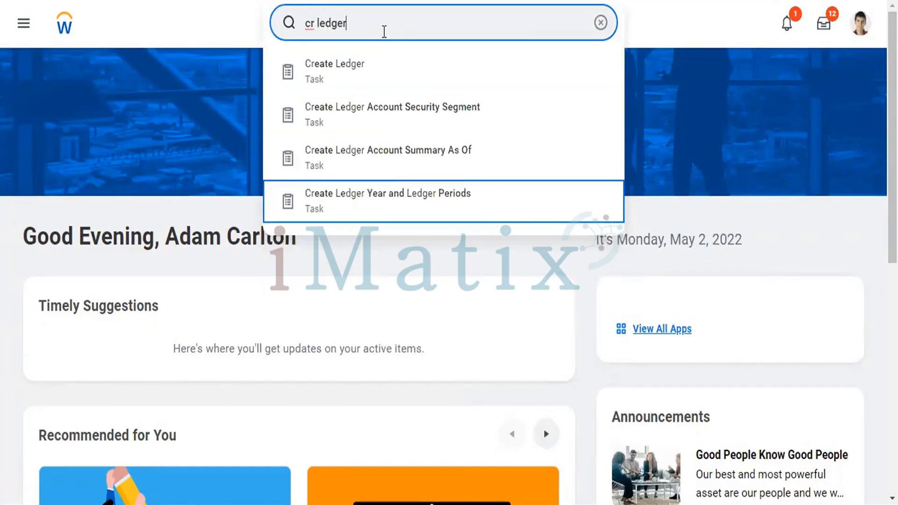
{"action": "key", "text": "Return"}
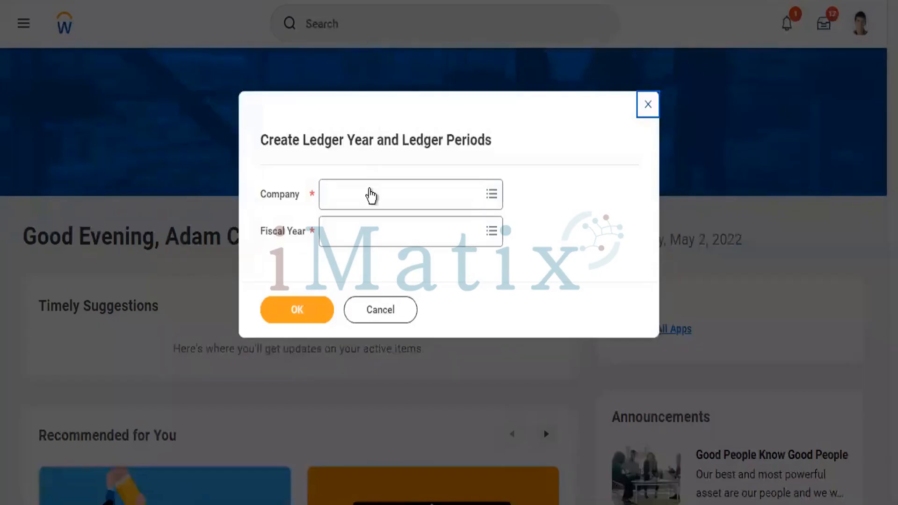
Create the ledger year and periods for TW101 Twitter Inc using fiscal year 2022 - Standard Corporate Schedule, and close the result page
{"action": "left_click", "coordinate": [371, 193]}
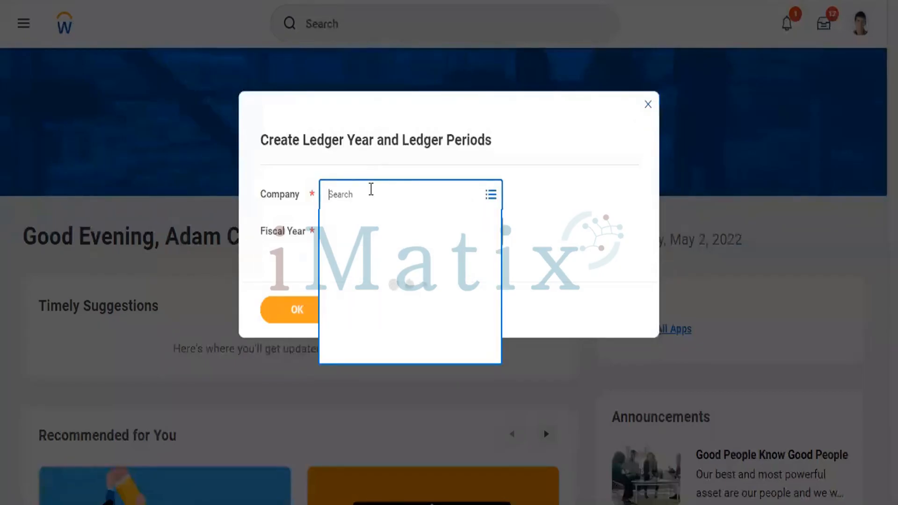
{"action": "type", "text": "twitter"}
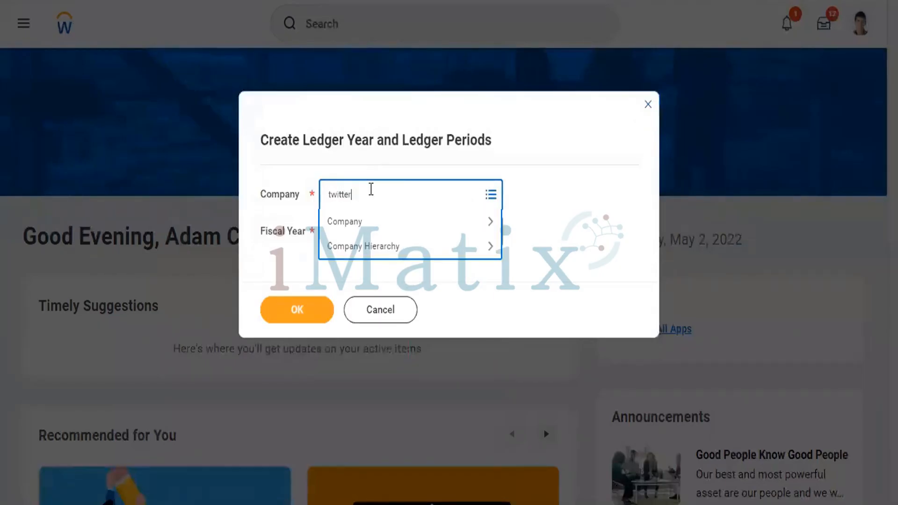
{"action": "key", "text": "Return"}
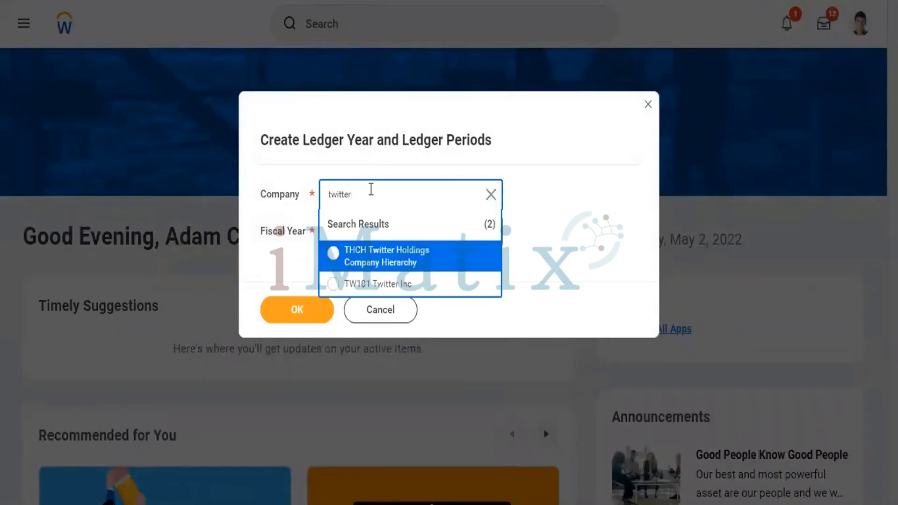
{"action": "left_click", "coordinate": [389, 283]}
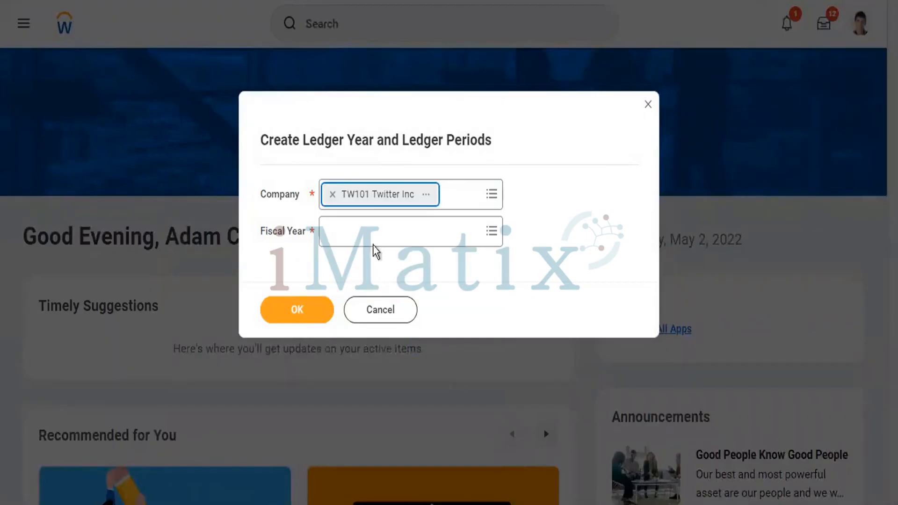
{"action": "left_click", "coordinate": [372, 233]}
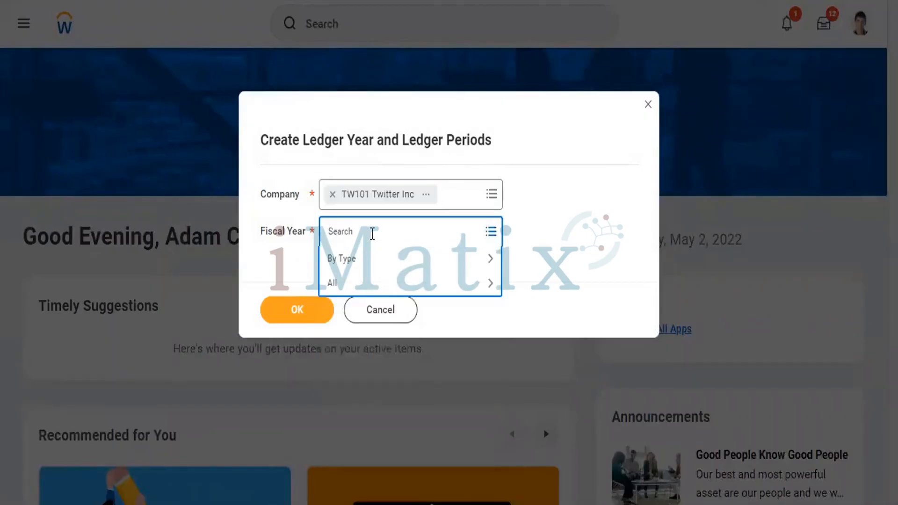
{"action": "left_click", "coordinate": [355, 285]}
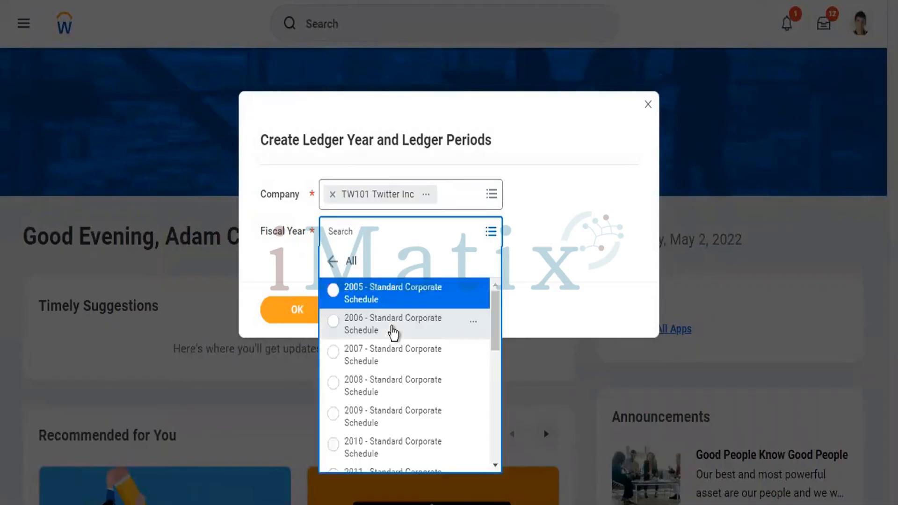
{"action": "scroll", "coordinate": [393, 333], "scroll_direction": "down", "scroll_amount": 8}
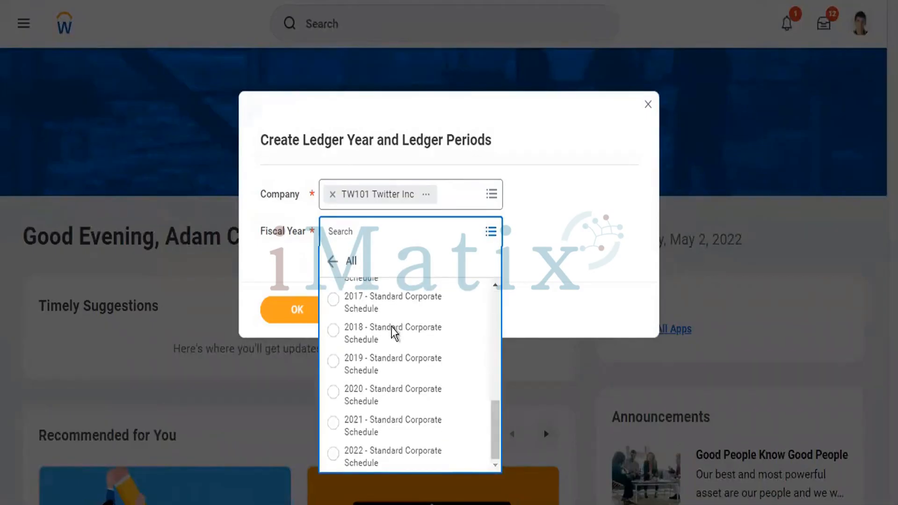
{"action": "left_click", "coordinate": [377, 456]}
{"action": "left_click", "coordinate": [304, 313]}
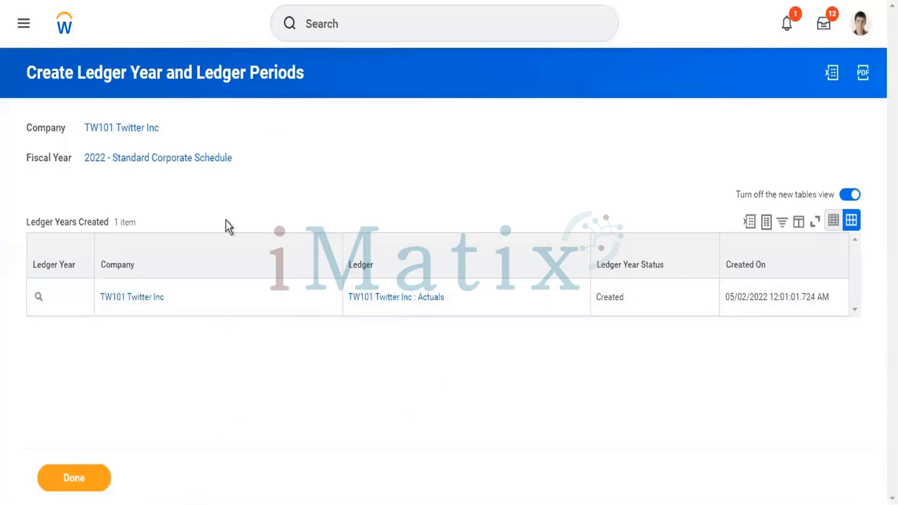
{"action": "left_click", "coordinate": [90, 480]}
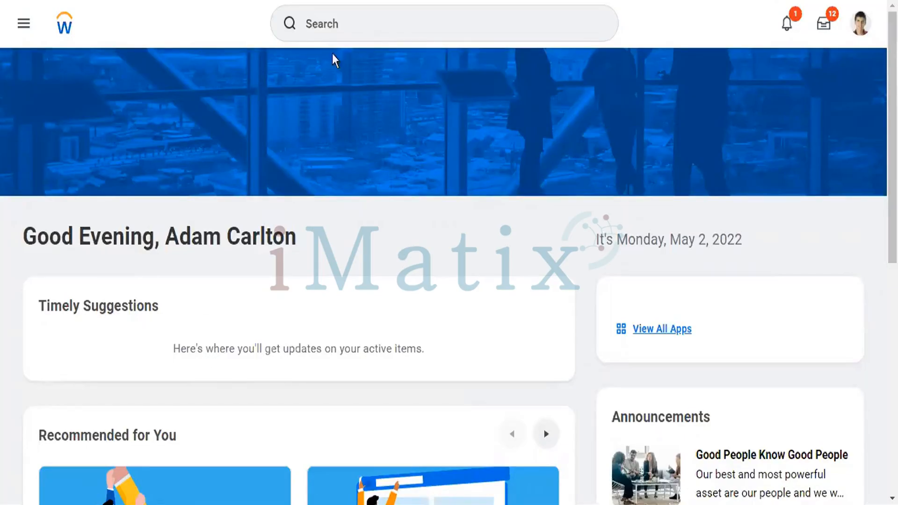
Search for the "mass update ledger" task
{"action": "left_click", "coordinate": [361, 28]}
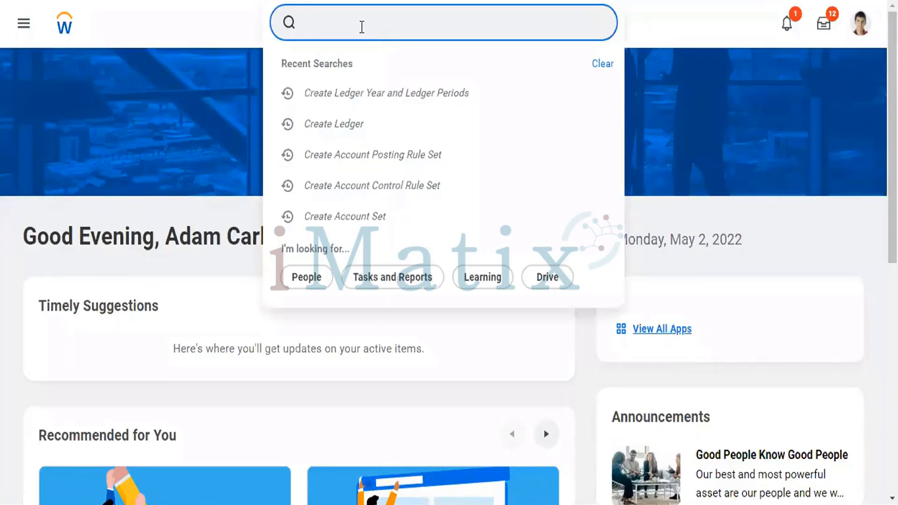
{"action": "type", "text": "mass updat"}
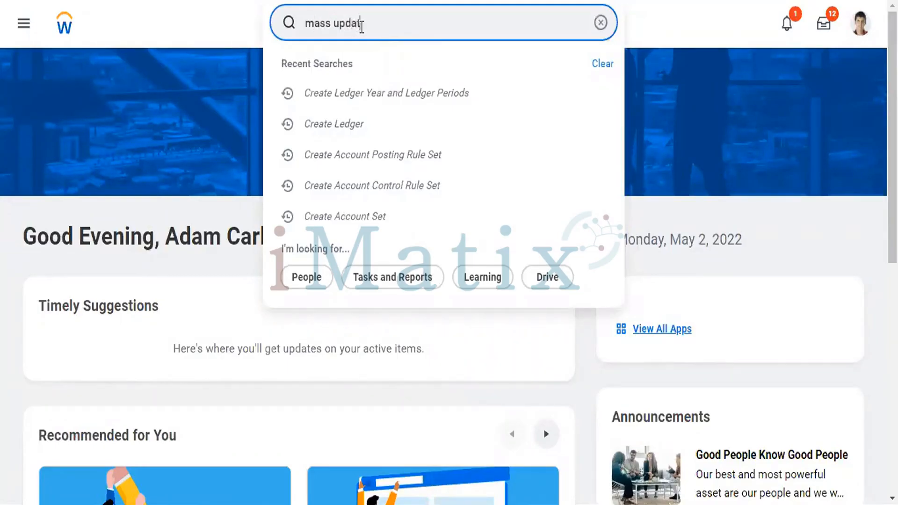
{"action": "type", "text": "e ledger"}
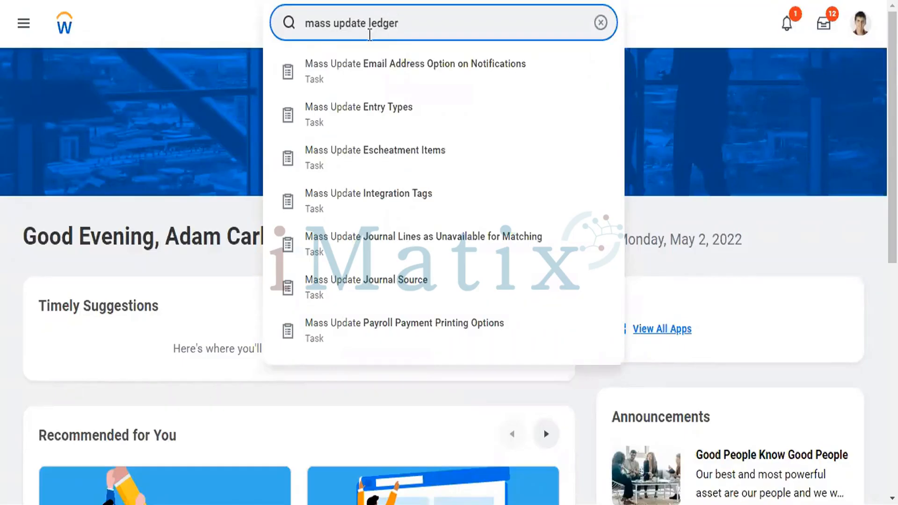
{"action": "key", "text": "Return"}
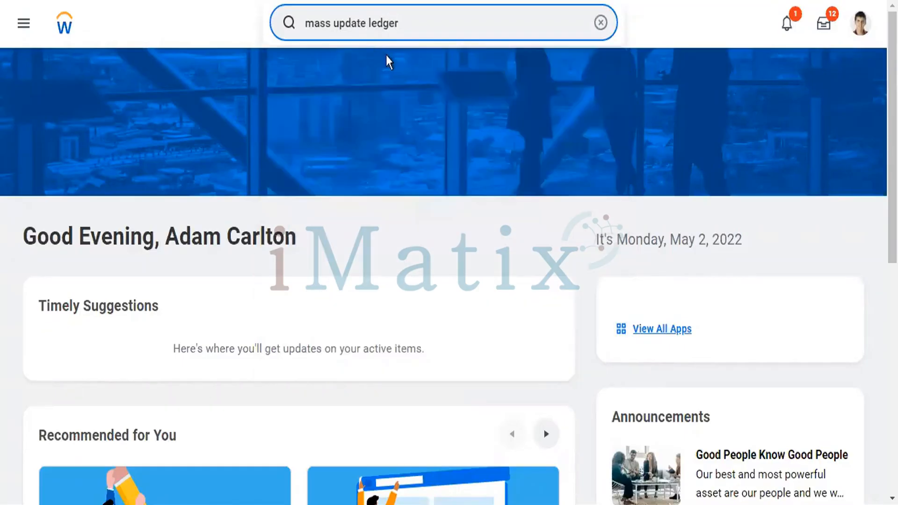
{"action": "key", "text": "BackSpace"}
{"action": "key", "text": "BackSpace"}
{"action": "key", "text": "BackSpace"}
{"action": "key", "text": "BackSpace"}
{"action": "key", "text": "BackSpace"}
{"action": "key", "text": "BackSpace"}
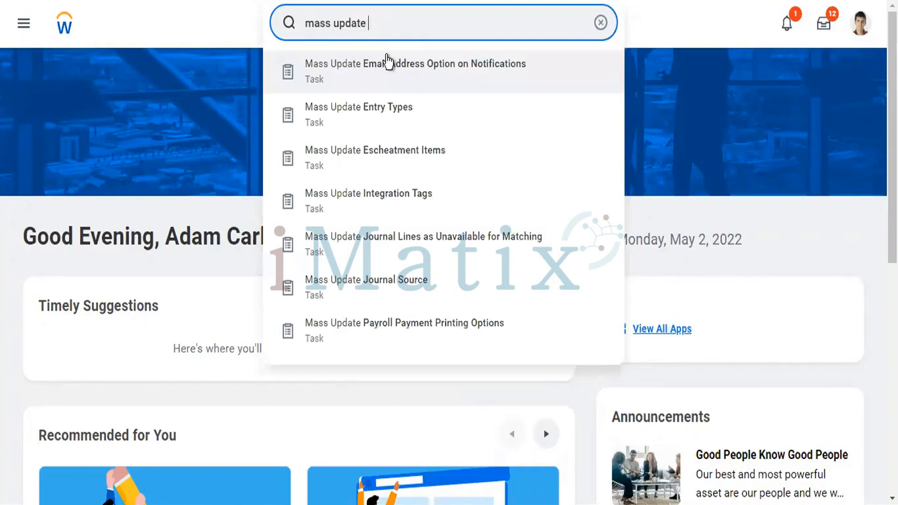
{"action": "type", "text": "ledger"}
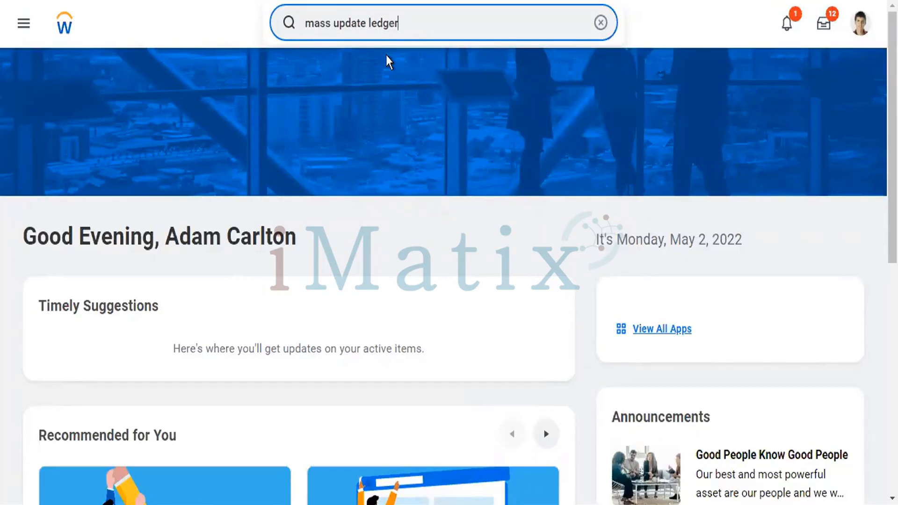
{"action": "key", "text": "ctrl+a"}
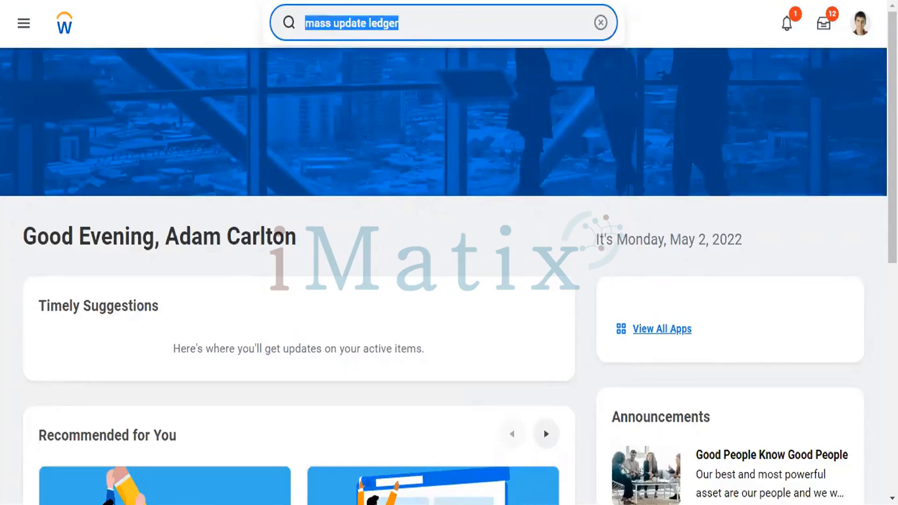
Open the signed-in worker's profile and start the Assign Roles - Add/Remove task from its Security Profile actions
{"action": "left_click", "coordinate": [861, 28]}
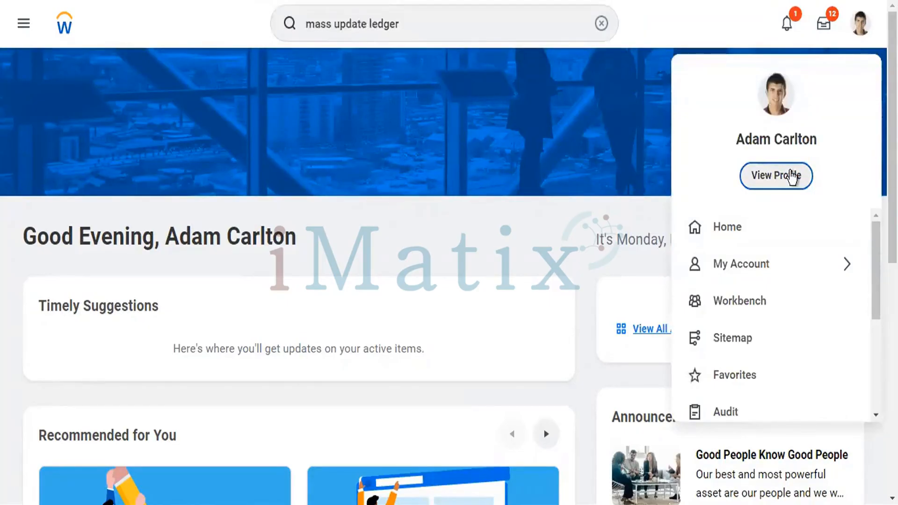
{"action": "left_click", "coordinate": [208, 187]}
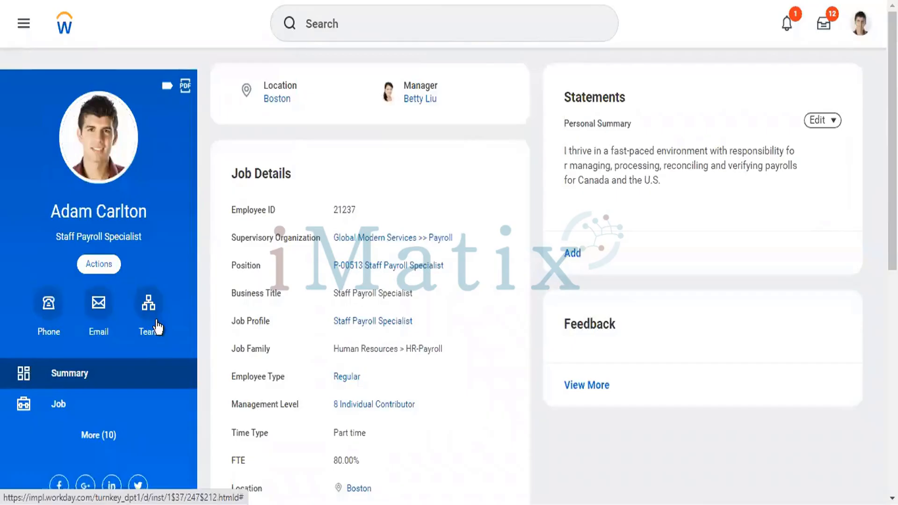
{"action": "left_click", "coordinate": [149, 306]}
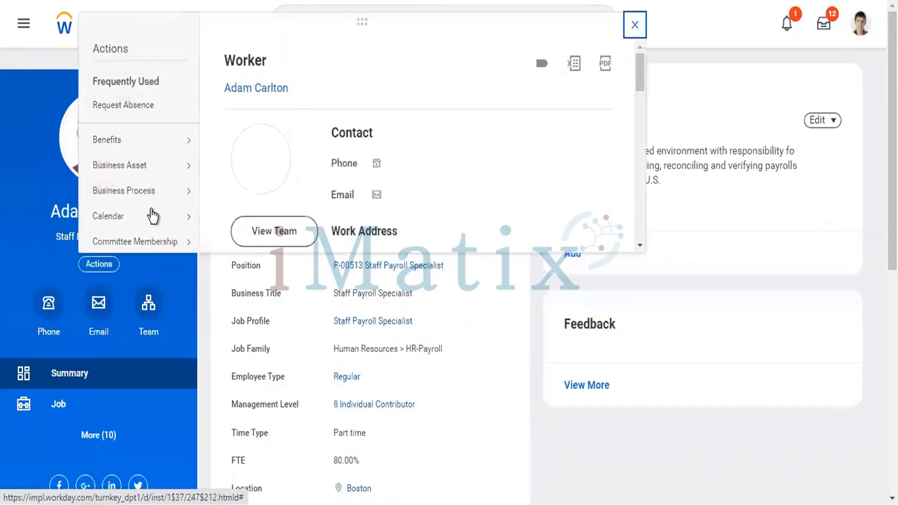
{"action": "scroll", "coordinate": [151, 214], "scroll_direction": "down", "scroll_amount": 5}
{"action": "mouse_move", "coordinate": [152, 217]}
{"action": "scroll", "coordinate": [152, 216], "scroll_direction": "down", "scroll_amount": 5}
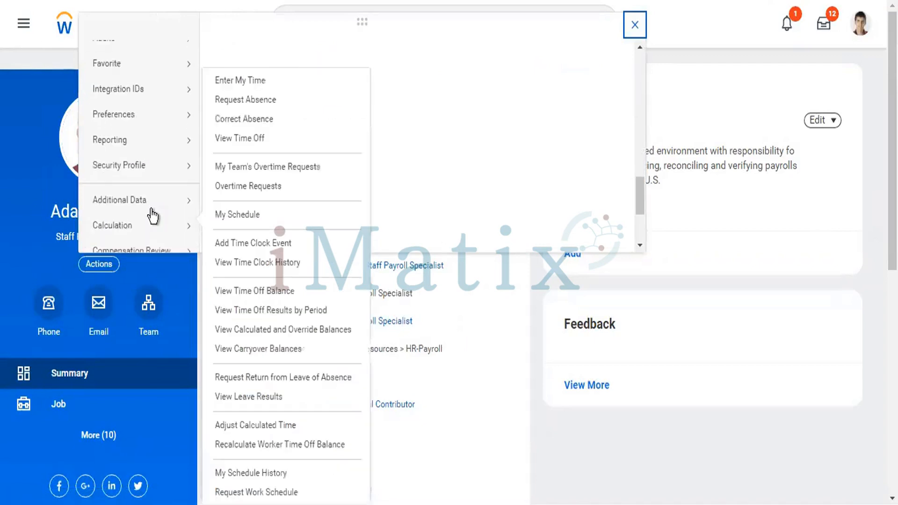
{"action": "mouse_move", "coordinate": [178, 168]}
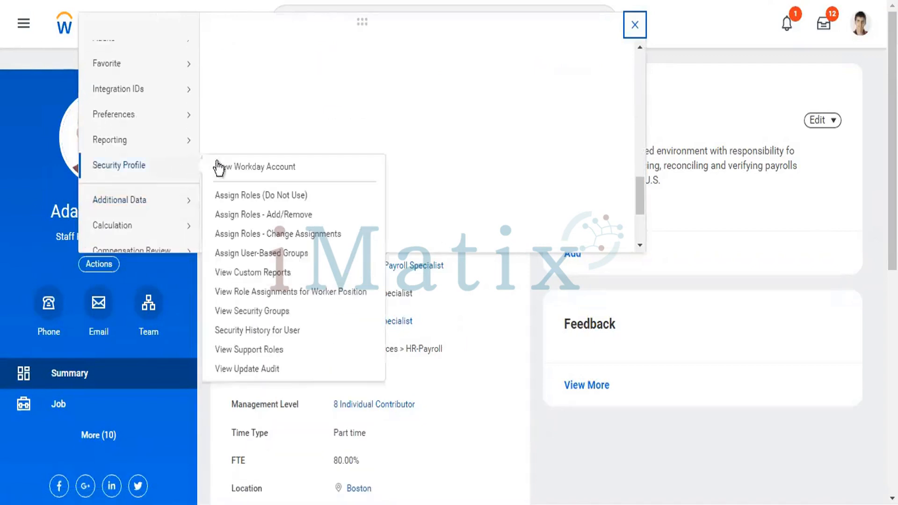
{"action": "left_click", "coordinate": [243, 215]}
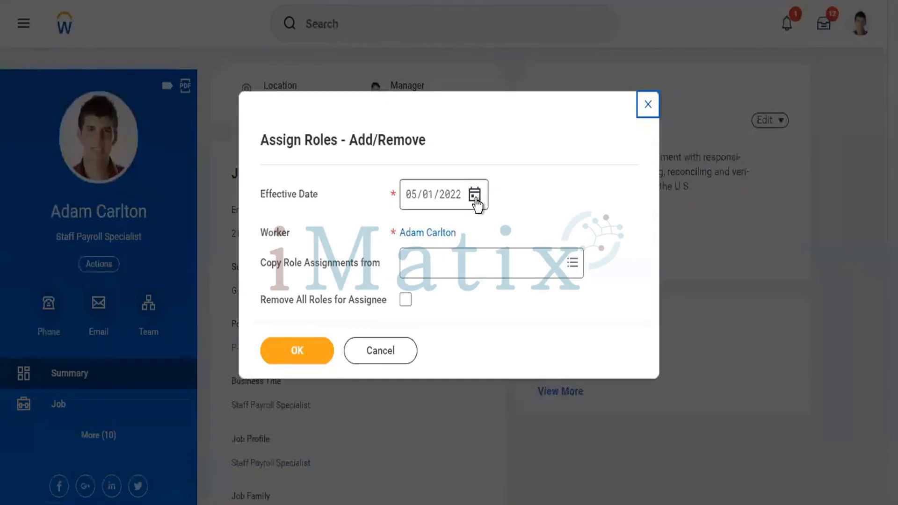
Set the role assignment's effective date to 03/01/2022 and continue to the role list
{"action": "left_click", "coordinate": [475, 194]}
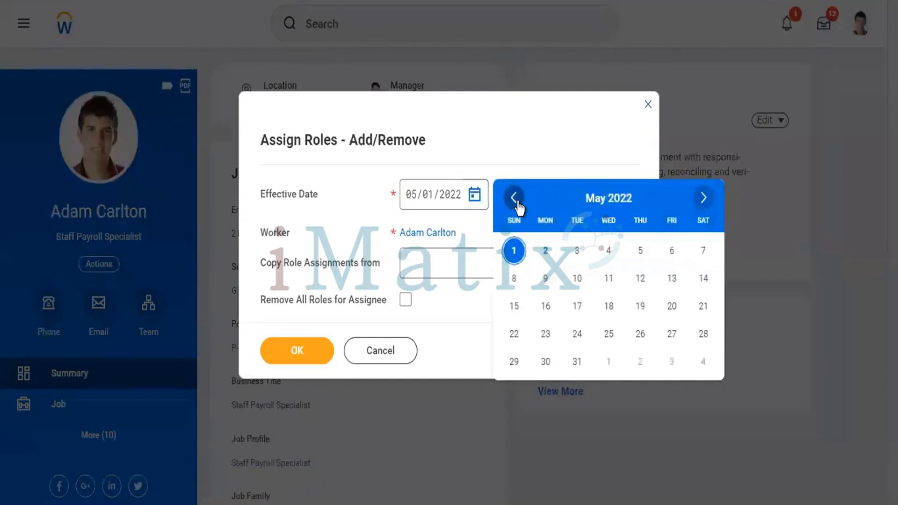
{"action": "left_click", "coordinate": [517, 202]}
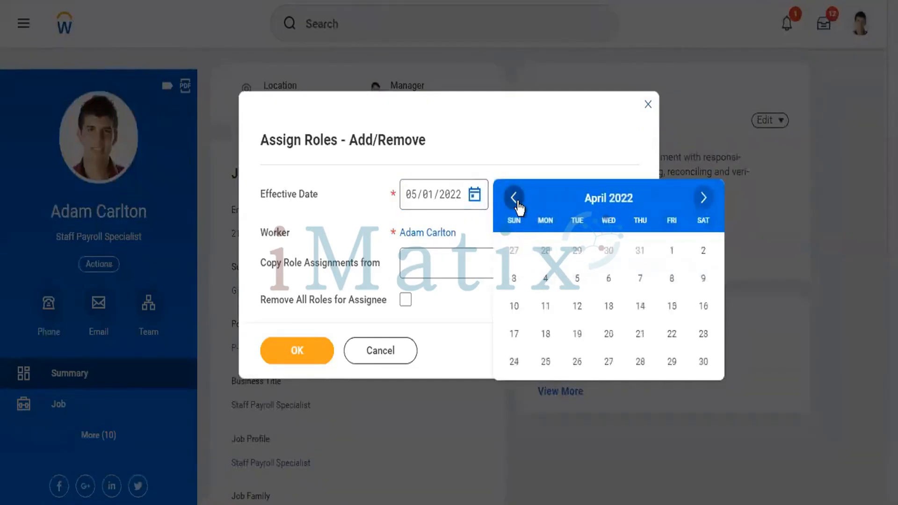
{"action": "left_click", "coordinate": [514, 198]}
{"action": "left_click", "coordinate": [577, 250]}
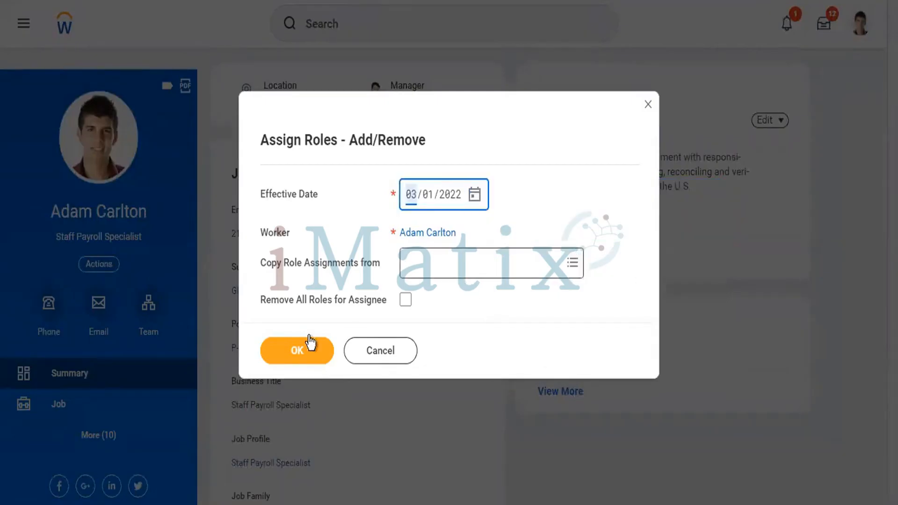
{"action": "left_click", "coordinate": [283, 357]}
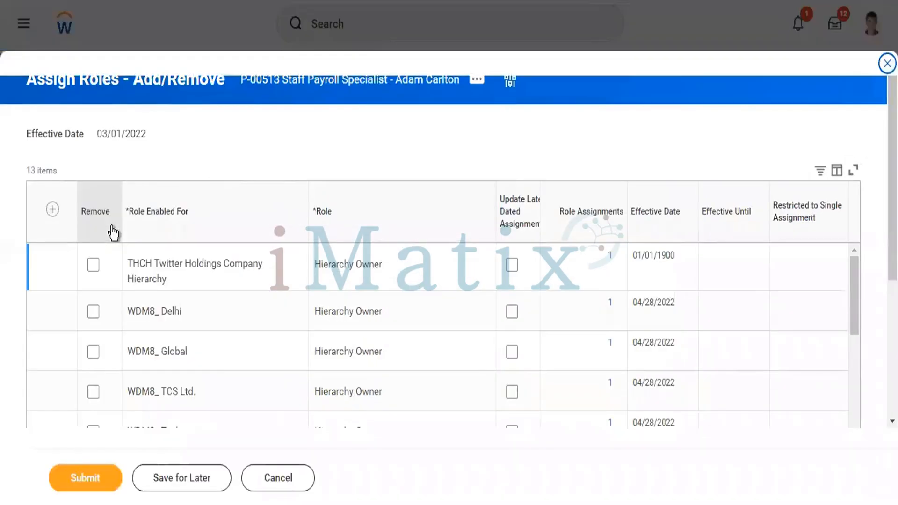
Add a role assignment row enabled for TW101 Twitter Inc with the Accounting Manager role
{"action": "left_click", "coordinate": [51, 210]}
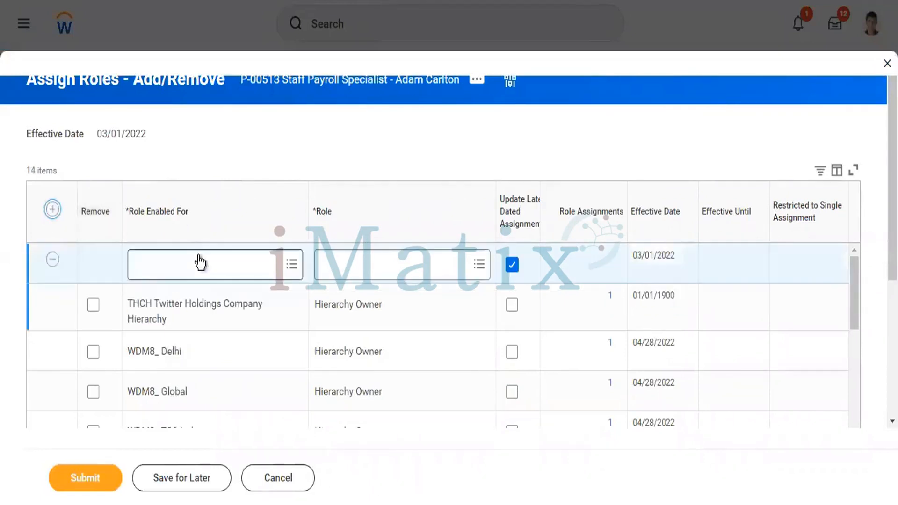
{"action": "left_click", "coordinate": [199, 256]}
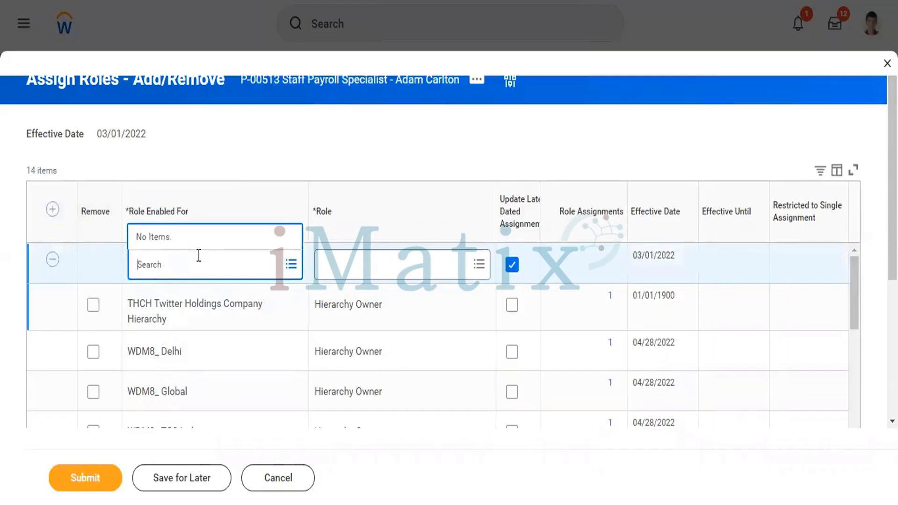
{"action": "type", "text": "twitter"}
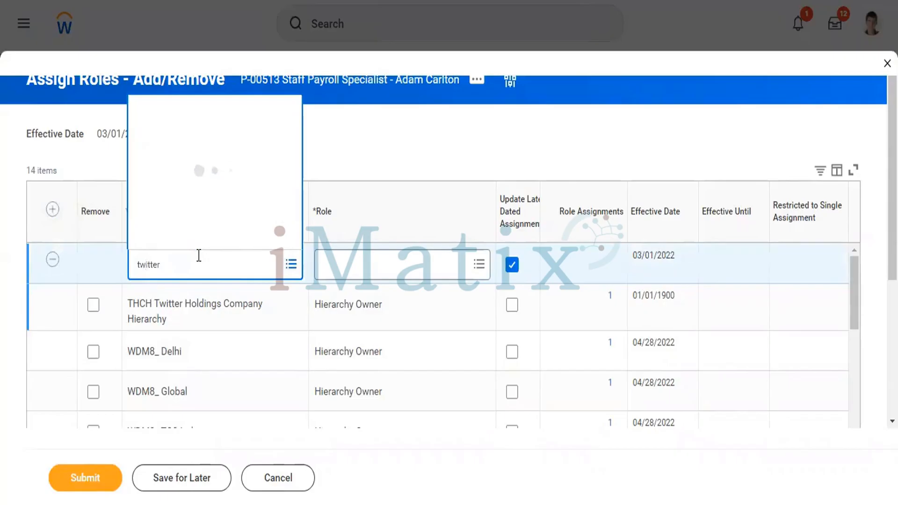
{"action": "left_click", "coordinate": [213, 238]}
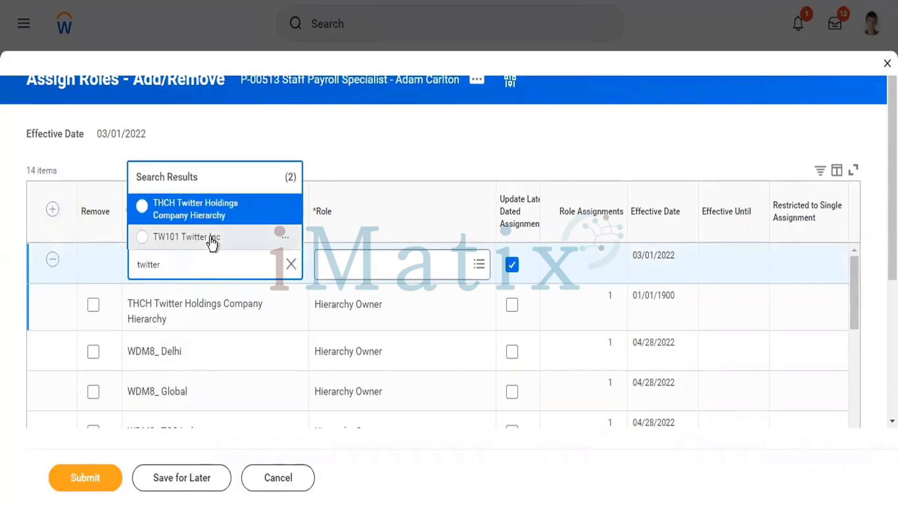
{"action": "left_click", "coordinate": [366, 255]}
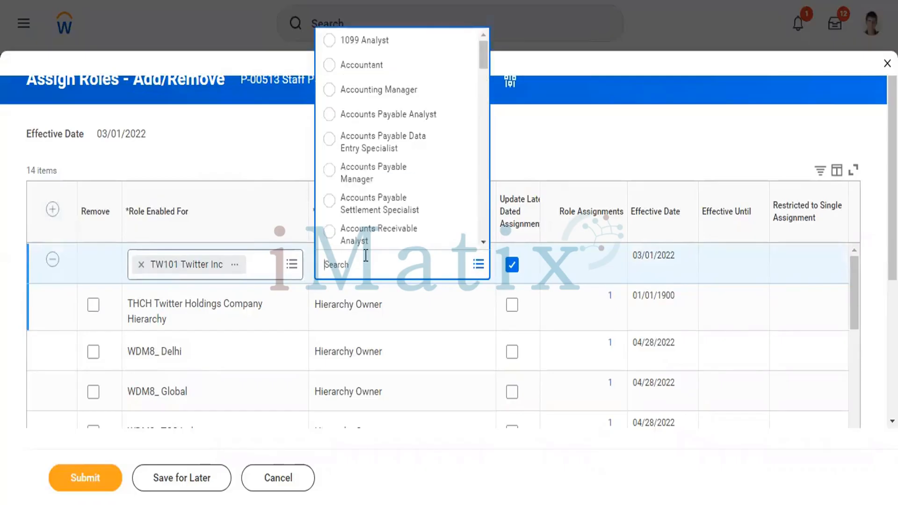
{"action": "left_click", "coordinate": [393, 96]}
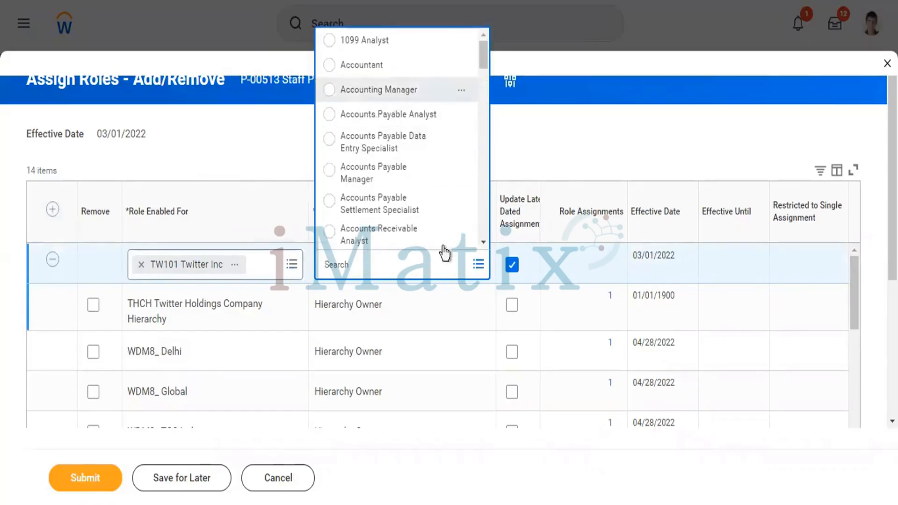
Turn off the update of later dated assignments for the new row, submit the role changes and dismiss the confirmation
{"action": "left_click", "coordinate": [511, 265]}
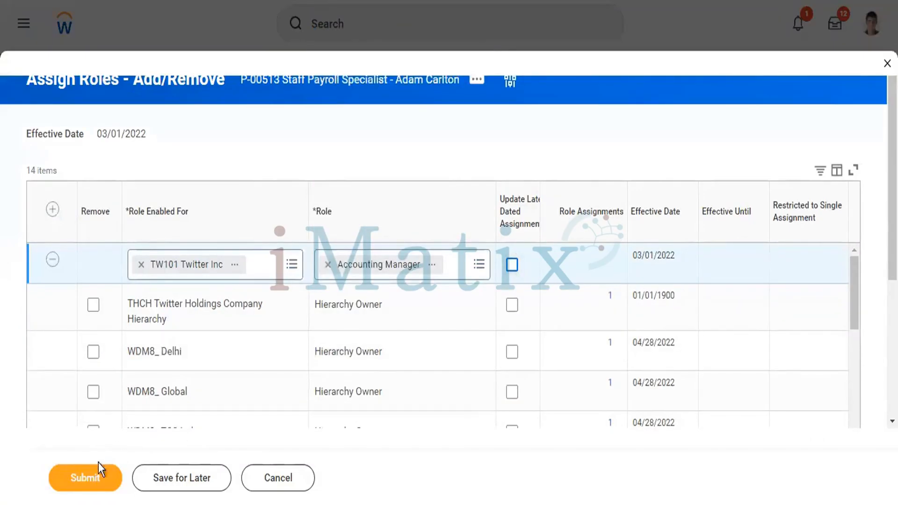
{"action": "left_click", "coordinate": [91, 477]}
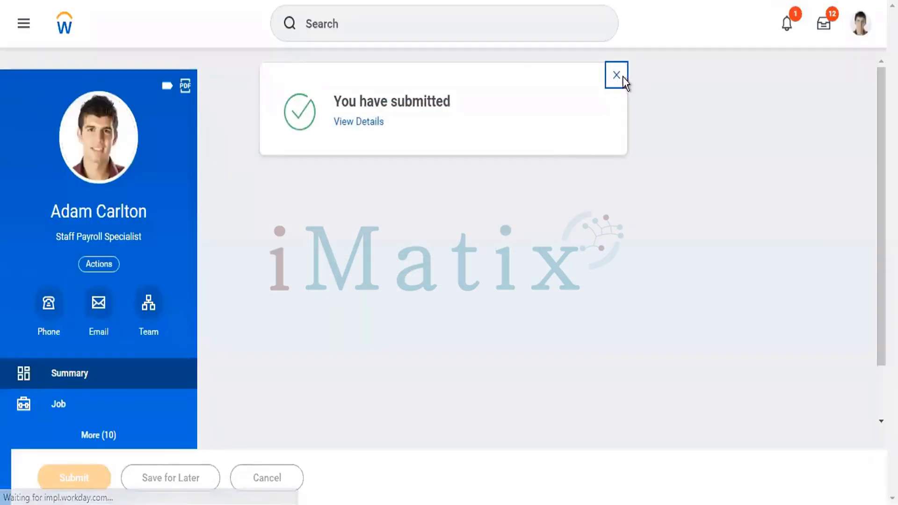
{"action": "left_click", "coordinate": [618, 76]}
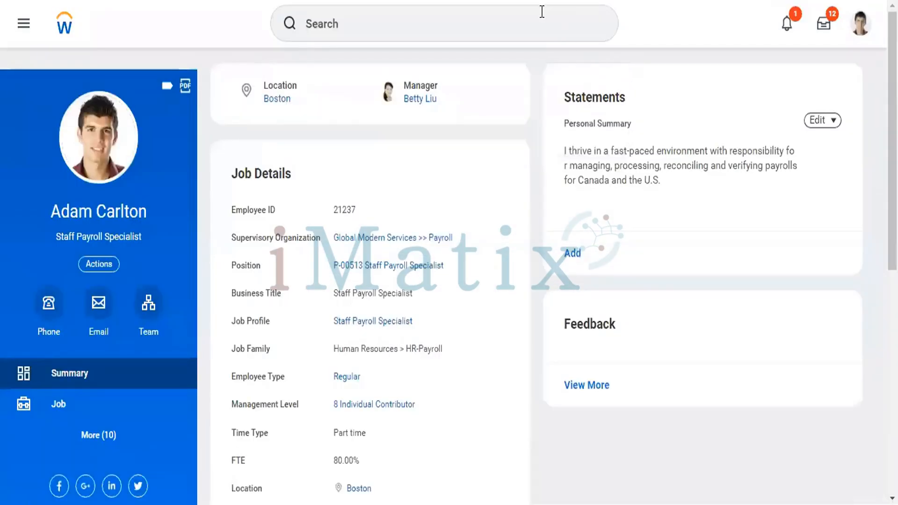
Search for "mass update ledger" and open the Mass Update Ledger Period Status task
{"action": "left_click", "coordinate": [491, 24]}
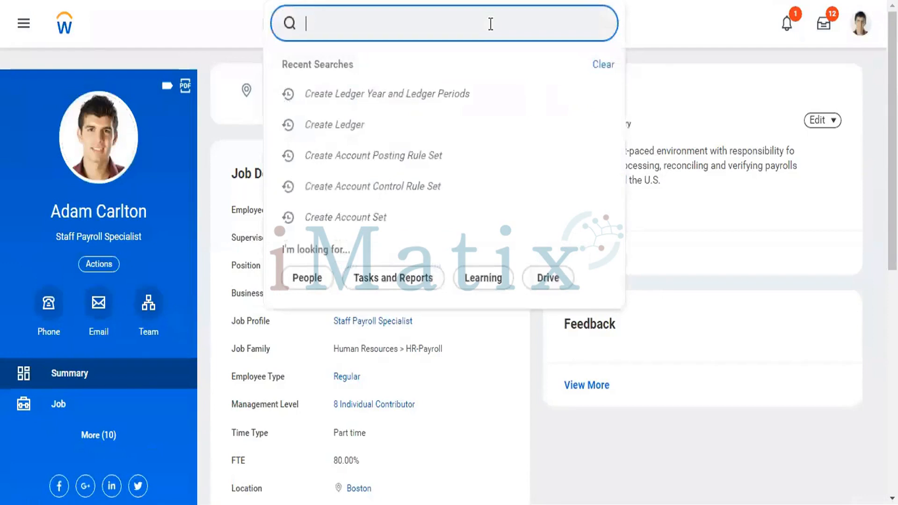
{"action": "type", "text": "mass update"}
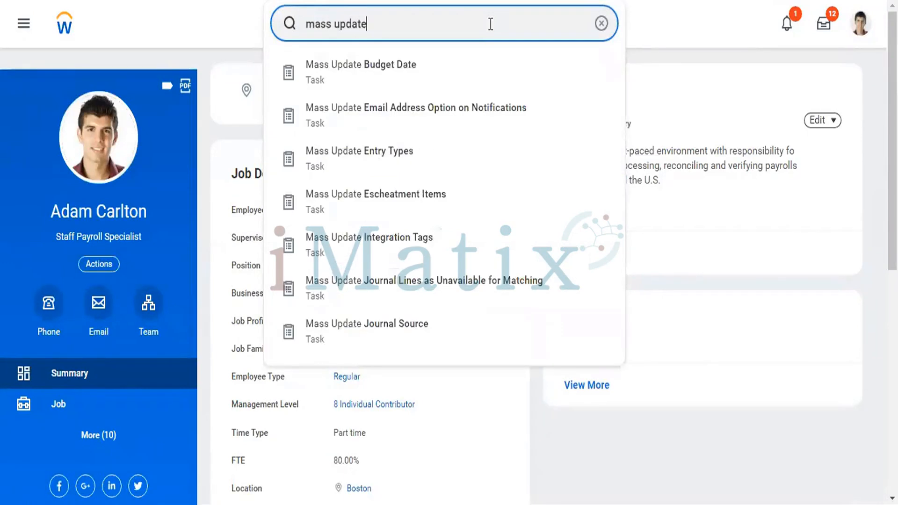
{"action": "type", "text": " ledger"}
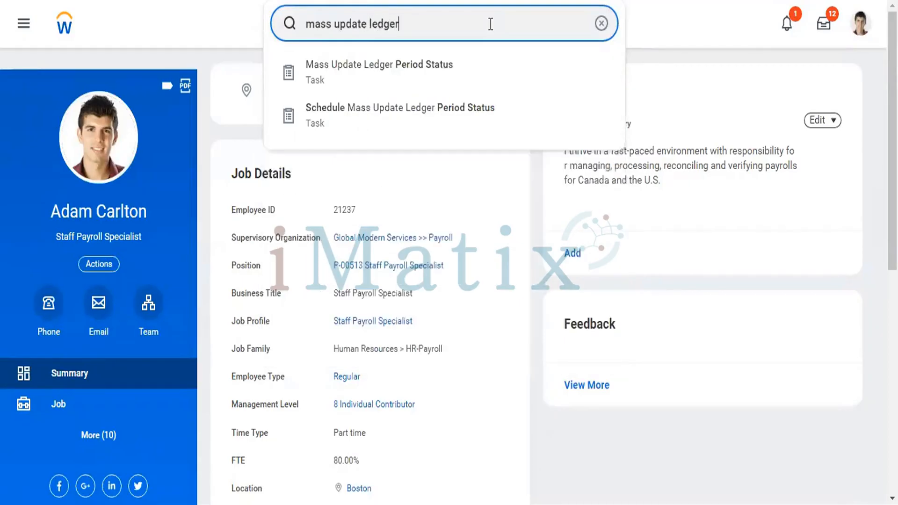
{"action": "key", "text": "Down"}
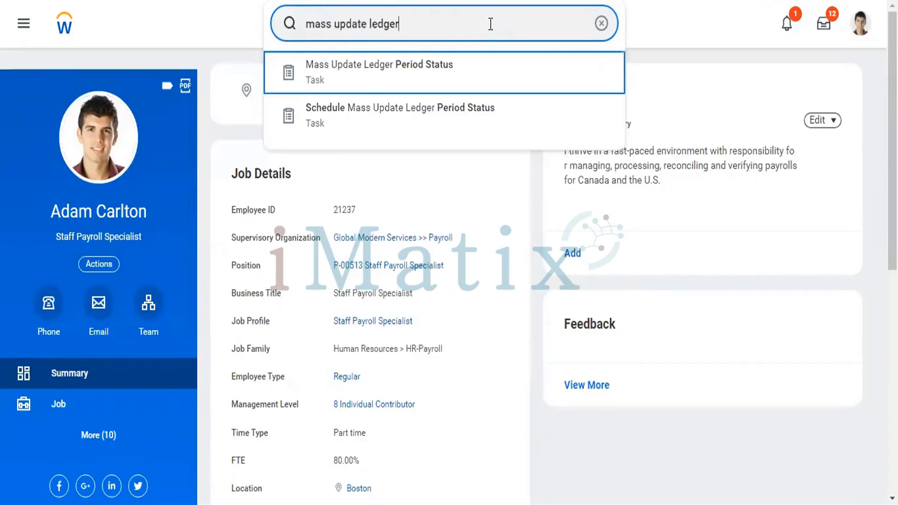
{"action": "key", "text": "Return"}
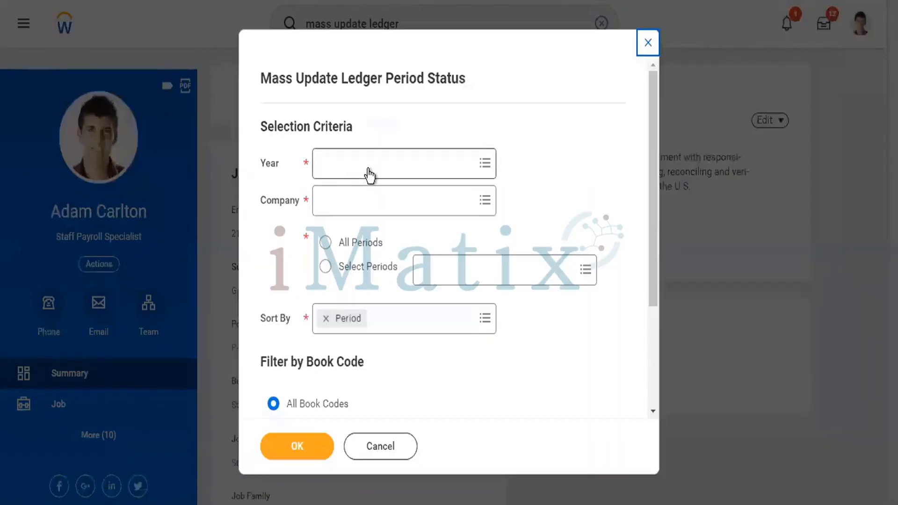
Set the selection criteria to year 2022 - Standard Corporate Schedule and company TW101 Twitter Inc
{"action": "left_click", "coordinate": [369, 175]}
{"action": "type", "text": "2022"}
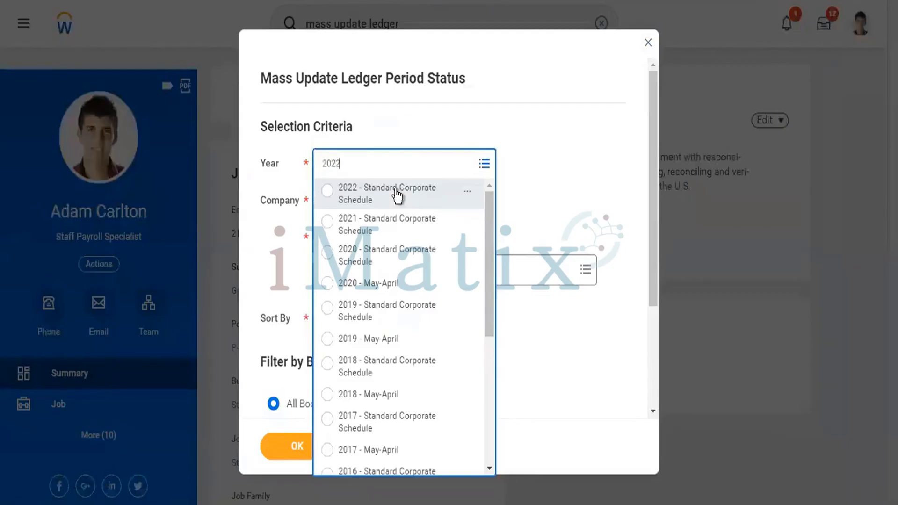
{"action": "left_click", "coordinate": [397, 195]}
{"action": "left_click", "coordinate": [375, 203]}
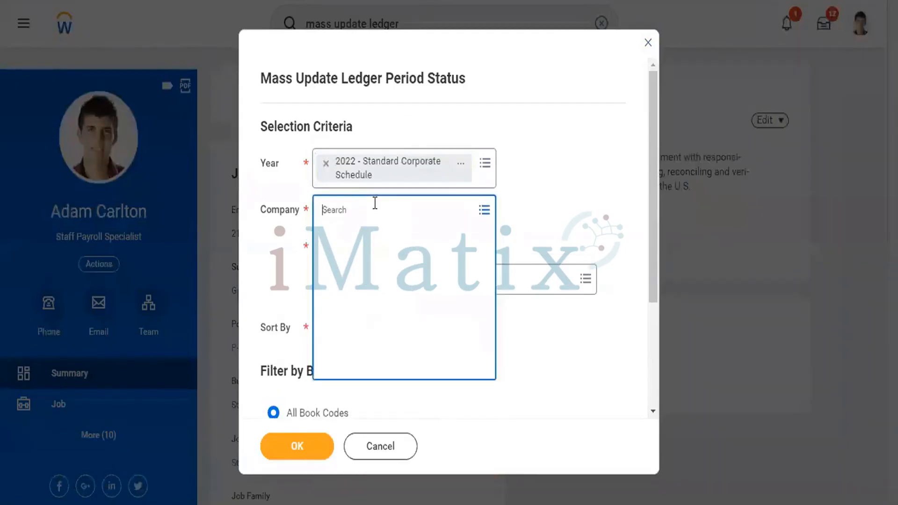
{"action": "type", "text": "twoitt"}
{"action": "key", "text": "BackSpace"}
{"action": "key", "text": "BackSpace"}
{"action": "key", "text": "BackSpace"}
{"action": "key", "text": "BackSpace"}
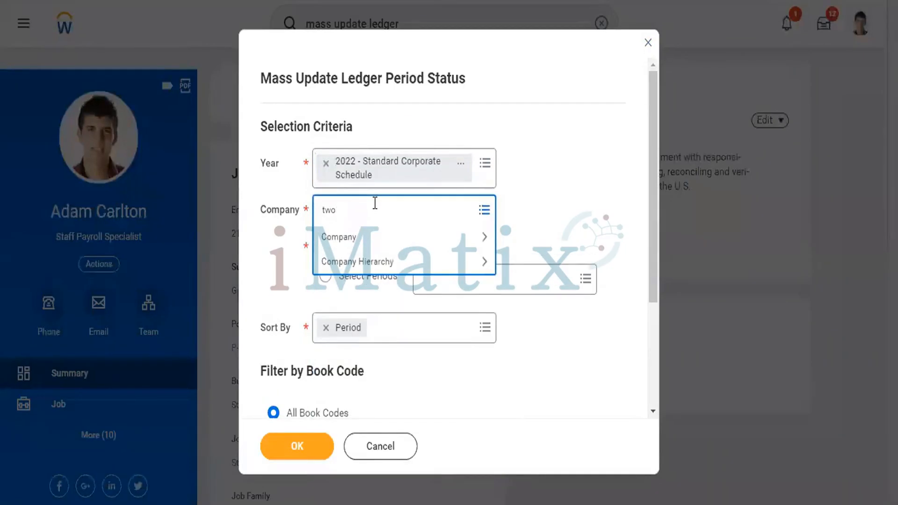
{"action": "type", "text": "itter"}
{"action": "key", "text": "Return"}
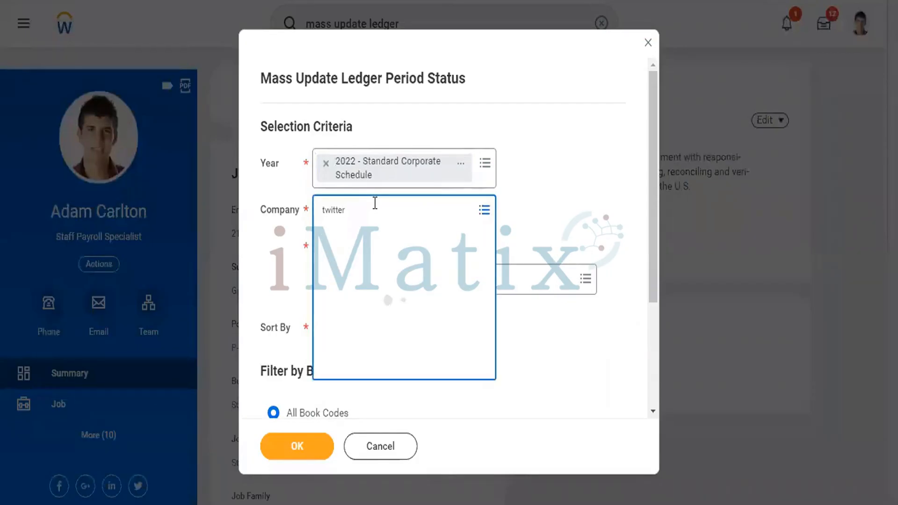
{"action": "left_click", "coordinate": [285, 262]}
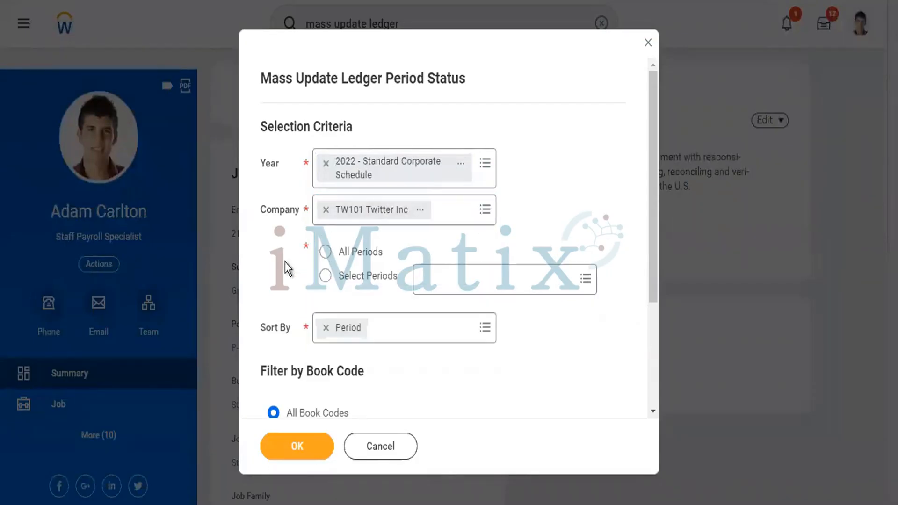
Include all periods in the selection, review the book code and journal status options, and submit the criteria
{"action": "left_click", "coordinate": [324, 251]}
{"action": "scroll", "coordinate": [449, 380], "scroll_direction": "down", "scroll_amount": 3}
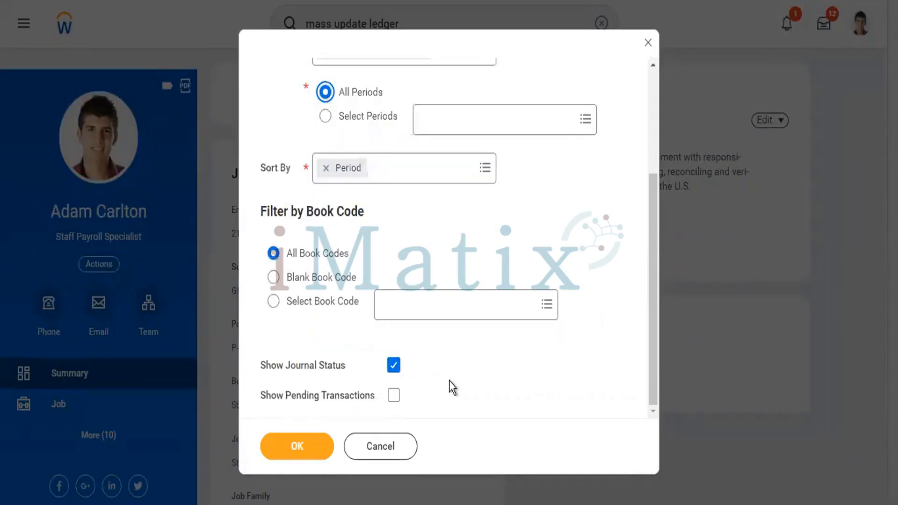
{"action": "scroll", "coordinate": [449, 381], "scroll_direction": "up", "scroll_amount": 2}
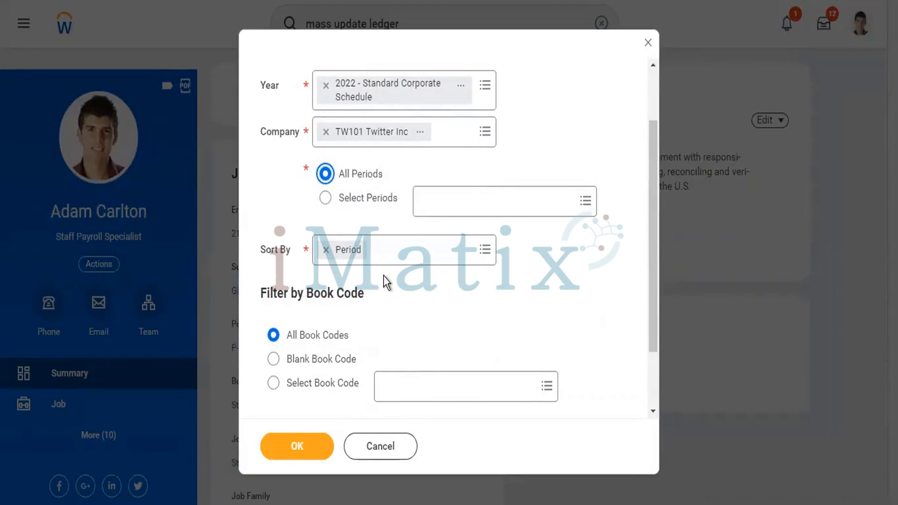
{"action": "scroll", "coordinate": [383, 276], "scroll_direction": "down", "scroll_amount": 2}
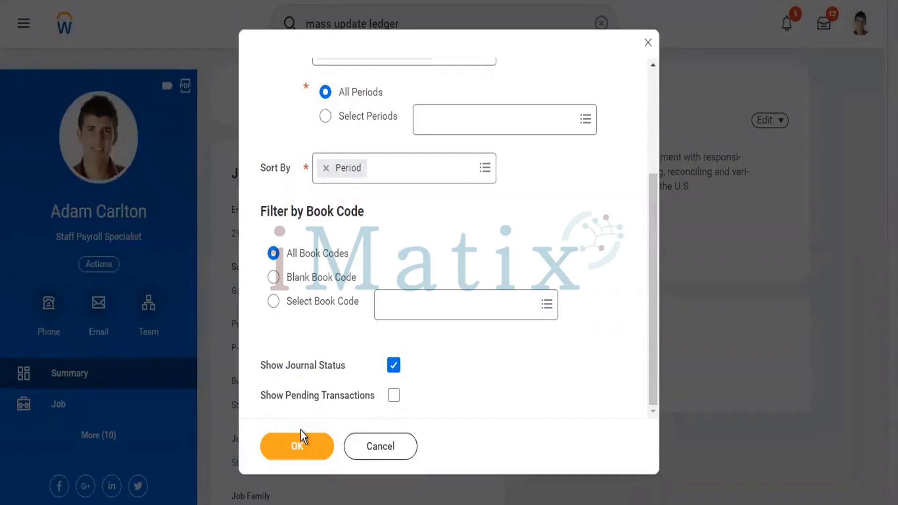
{"action": "left_click", "coordinate": [301, 448]}
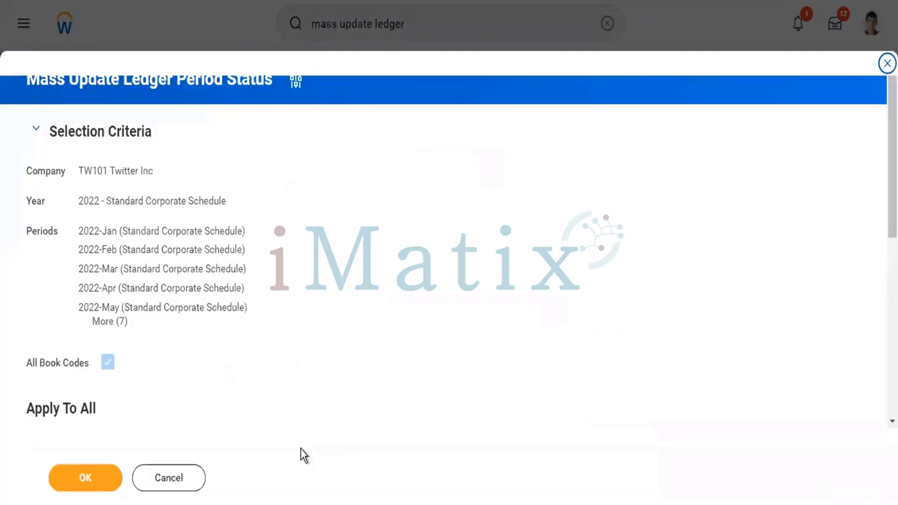
Select all listed 2022 ledger periods and apply the new status Open to every one of them
{"action": "scroll", "coordinate": [285, 356], "scroll_direction": "down", "scroll_amount": 8}
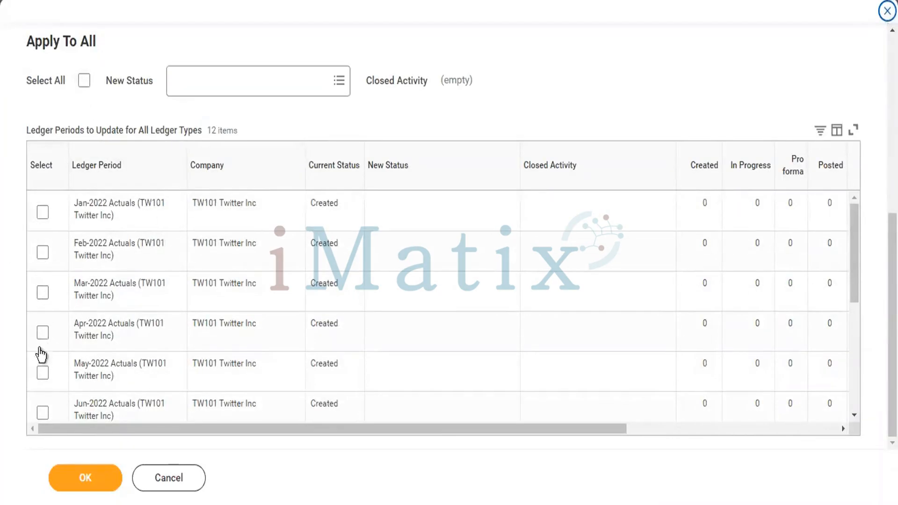
{"action": "left_click", "coordinate": [85, 82]}
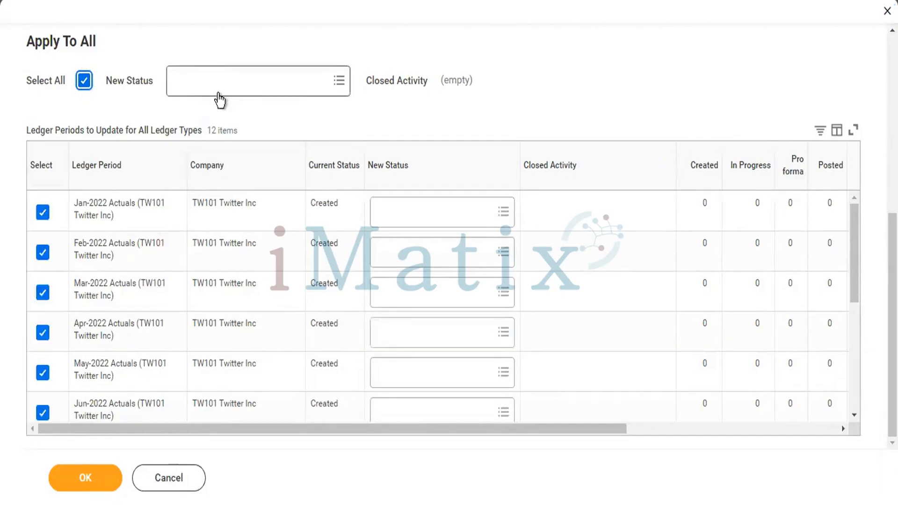
{"action": "left_click", "coordinate": [220, 97]}
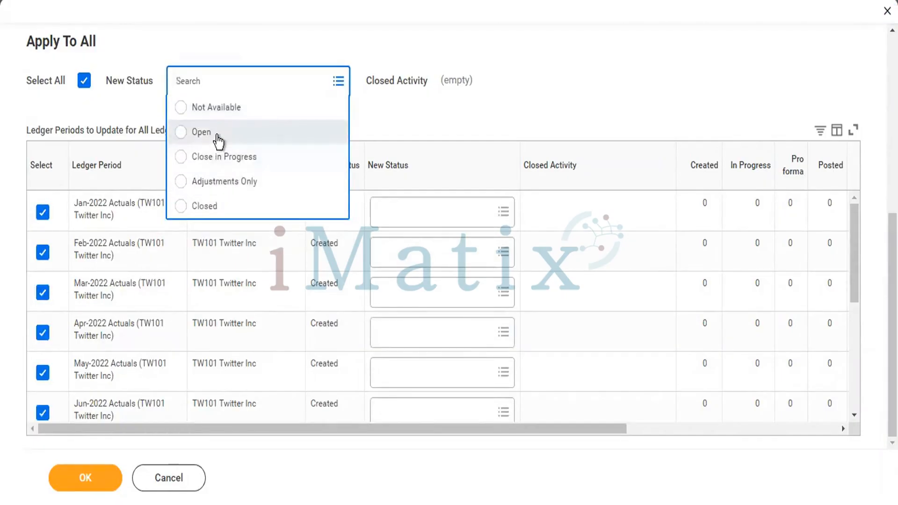
{"action": "left_click", "coordinate": [218, 140]}
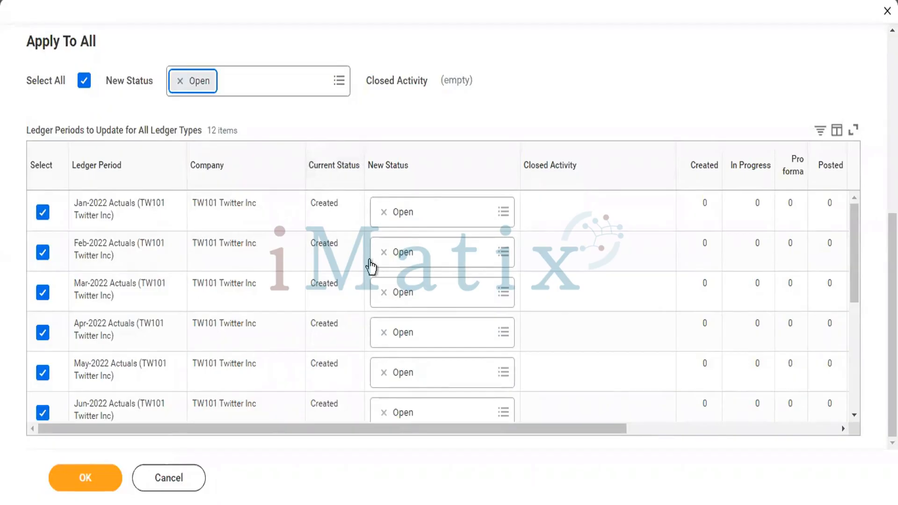
Review the journal status columns, submit the ledger period status update and close the completed task
{"action": "scroll", "coordinate": [568, 308], "scroll_direction": "right", "scroll_amount": 5}
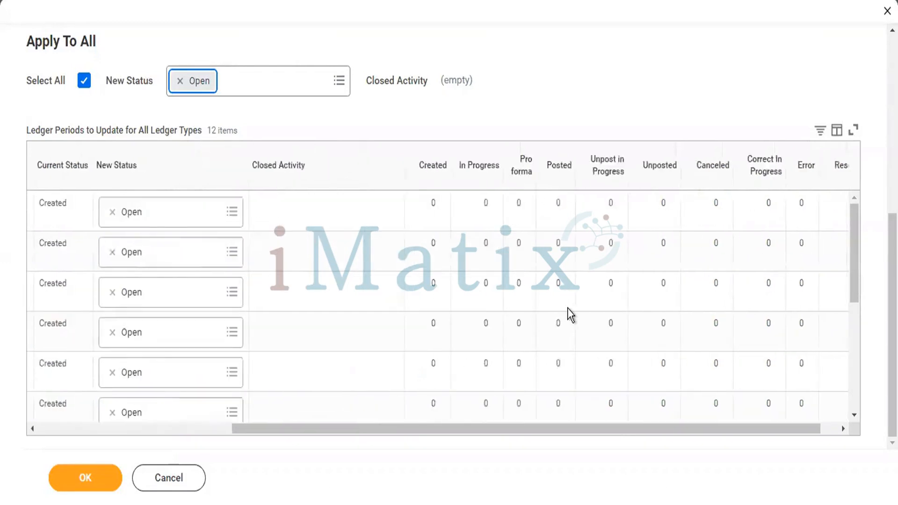
{"action": "scroll", "coordinate": [568, 308], "scroll_direction": "right", "scroll_amount": 1}
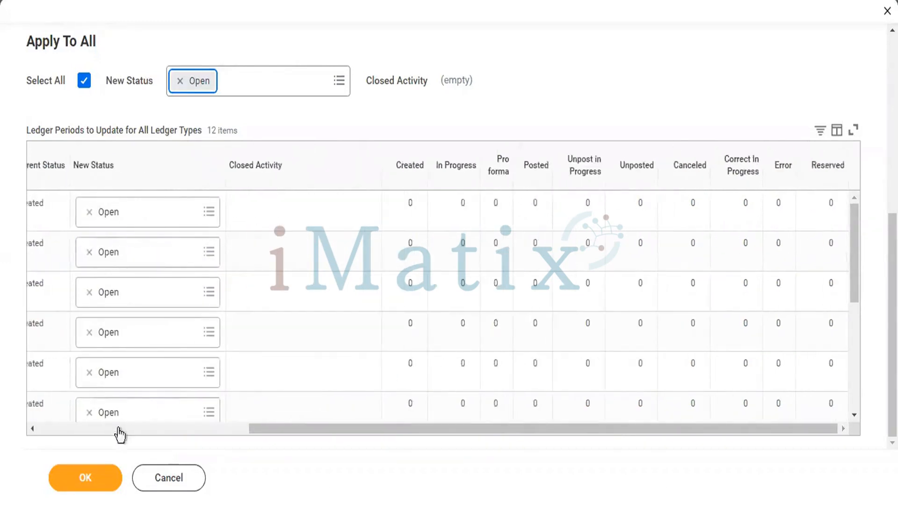
{"action": "left_click", "coordinate": [88, 478]}
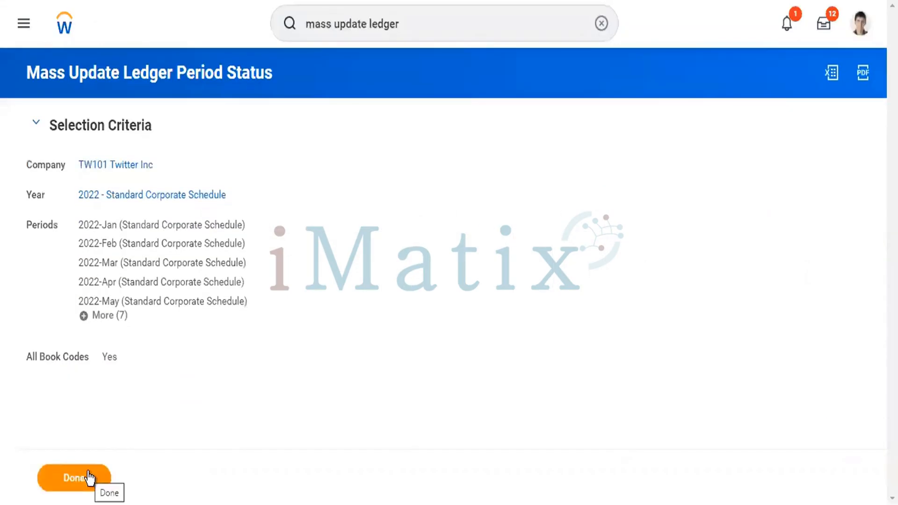
{"action": "left_click", "coordinate": [89, 477]}
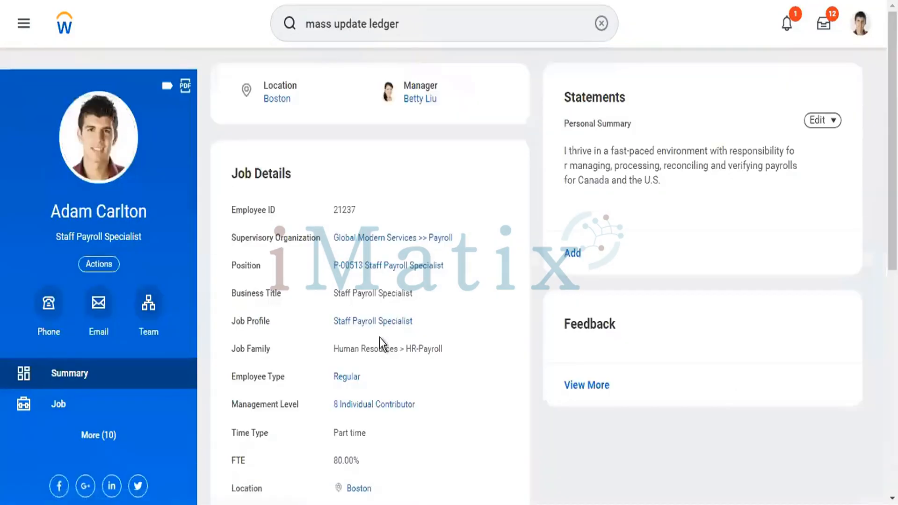
Search for "BP: journal", open Accounting Journal Event (Default Definition) and examine its business process steps and approval groups
{"action": "left_click", "coordinate": [602, 23]}
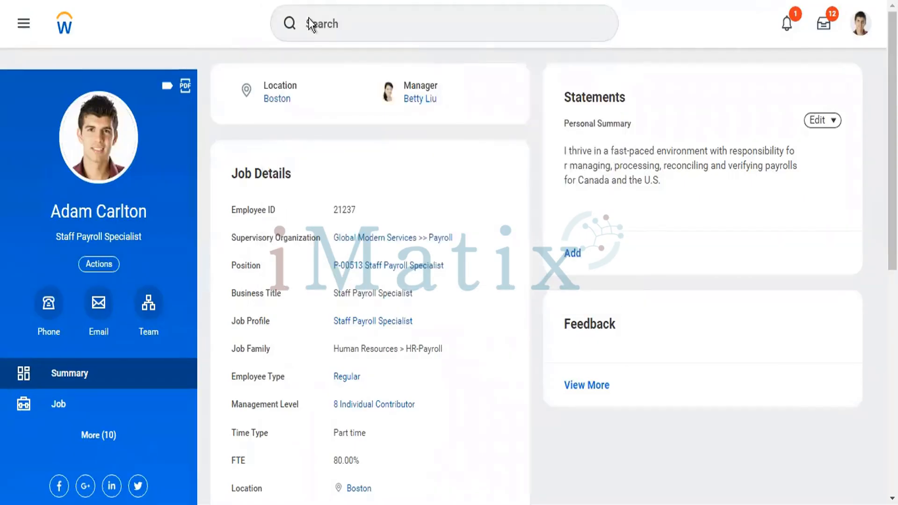
{"action": "left_click", "coordinate": [309, 24]}
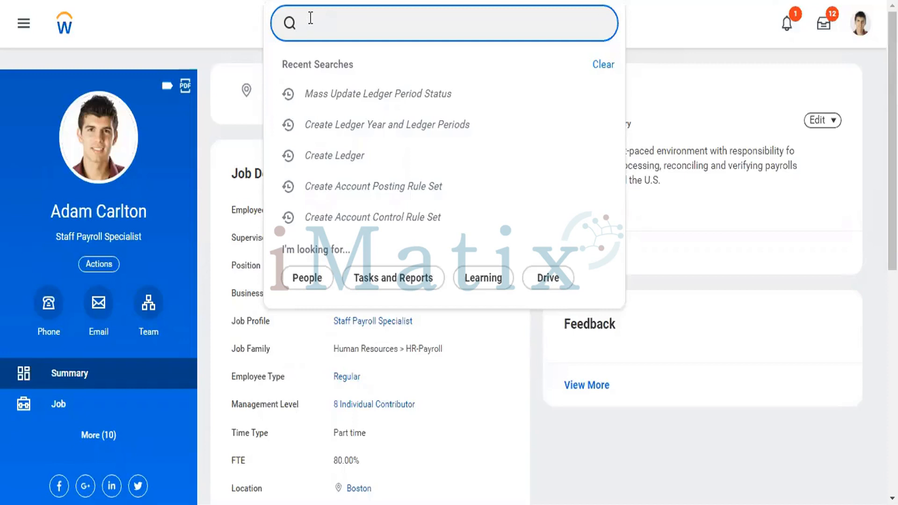
{"action": "type", "text": "BP:"}
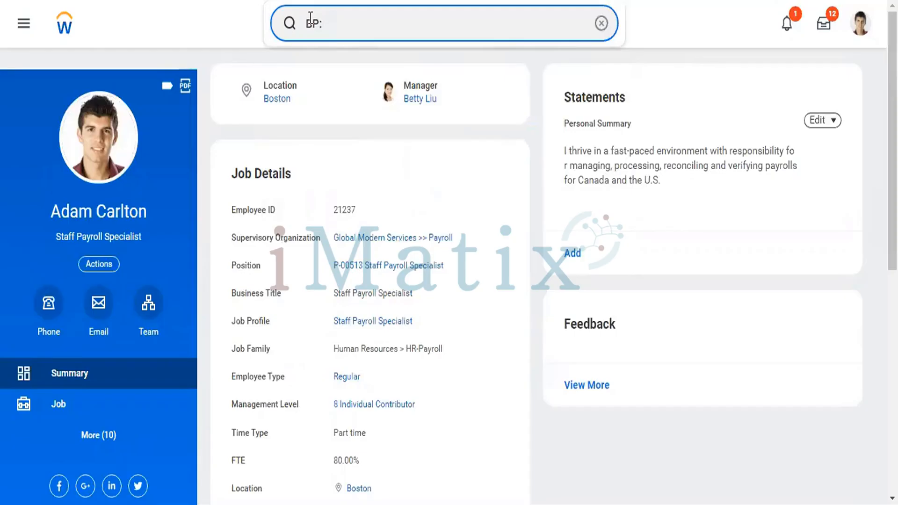
{"action": "type", "text": "journal"}
{"action": "key", "text": "Return"}
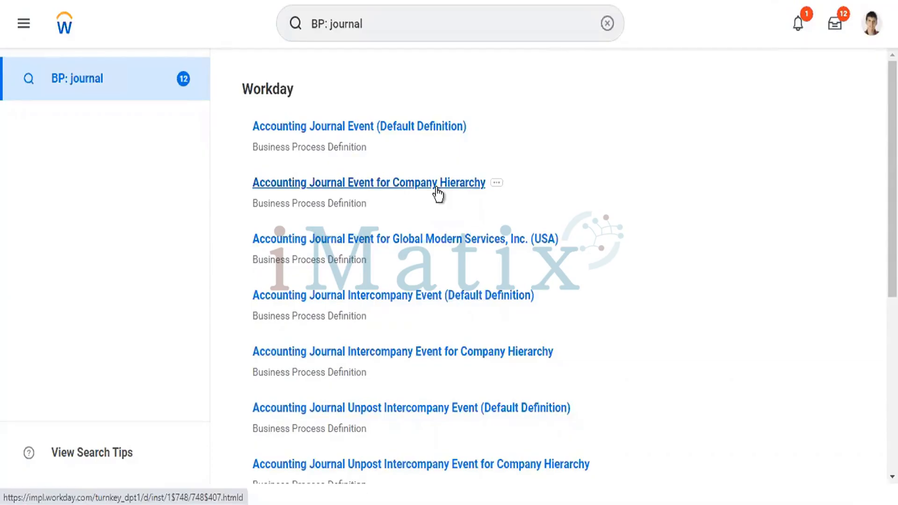
{"action": "left_click", "coordinate": [434, 136]}
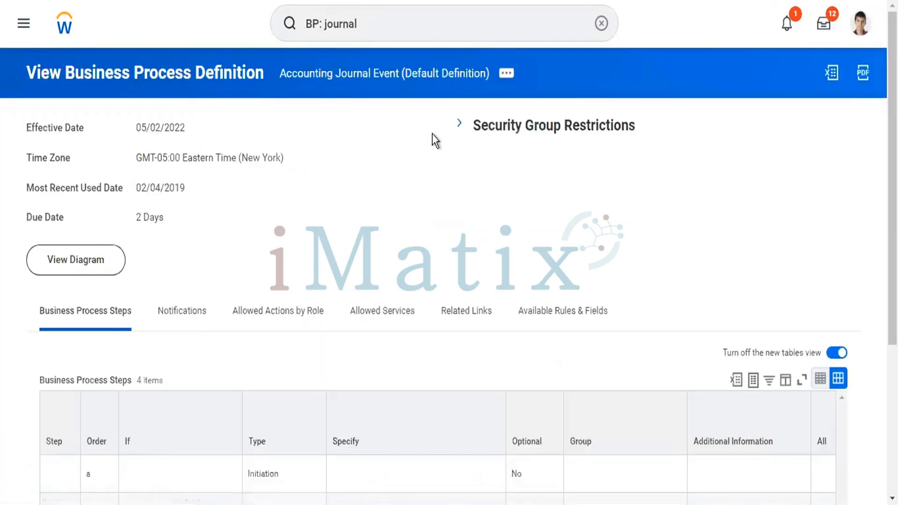
{"action": "scroll", "coordinate": [433, 136], "scroll_direction": "down", "scroll_amount": 4}
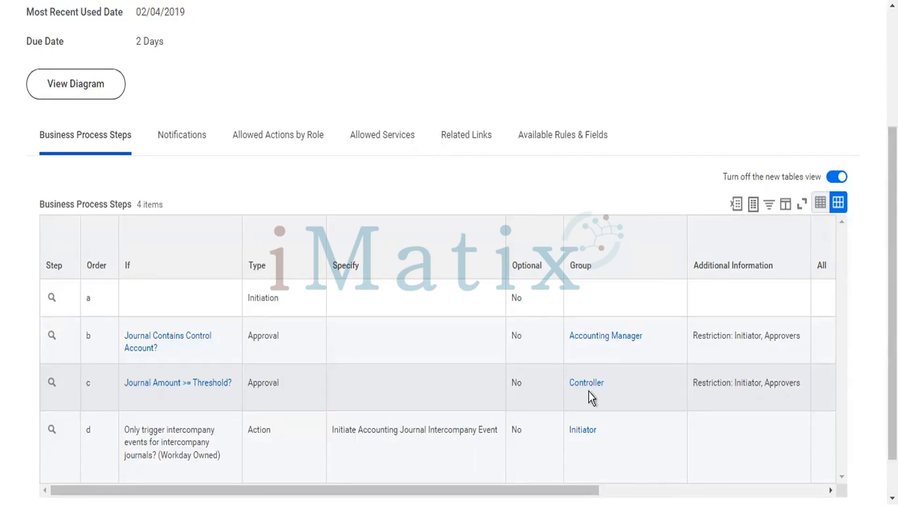
{"action": "scroll", "coordinate": [588, 392], "scroll_direction": "up", "scroll_amount": 4}
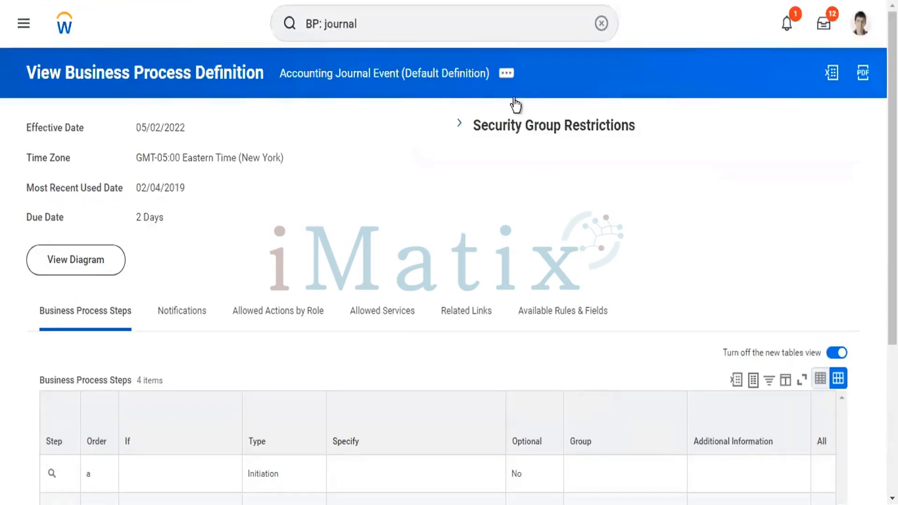
Search for the worker who is the Controller in Finance & Administration by name and open the worker's profile
{"action": "left_click", "coordinate": [441, 36]}
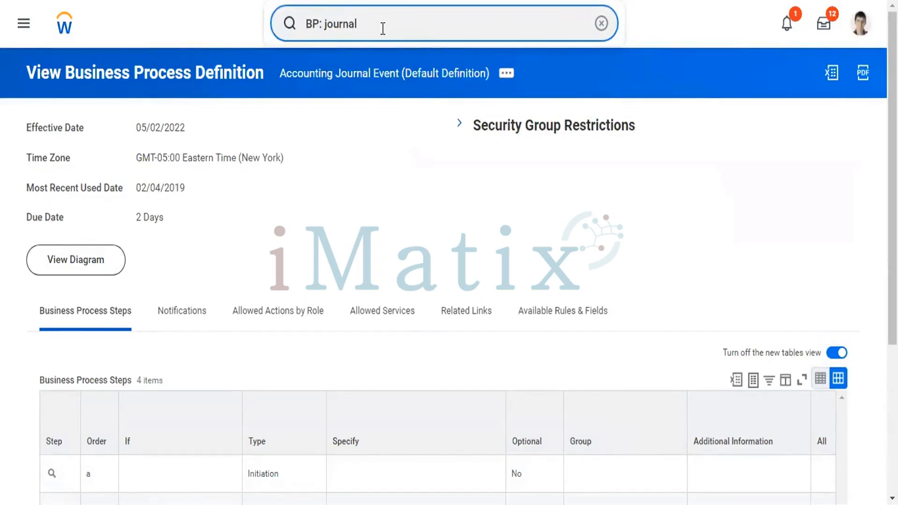
{"action": "left_click_drag", "start_coordinate": [383, 29], "coordinate": [283, 34]}
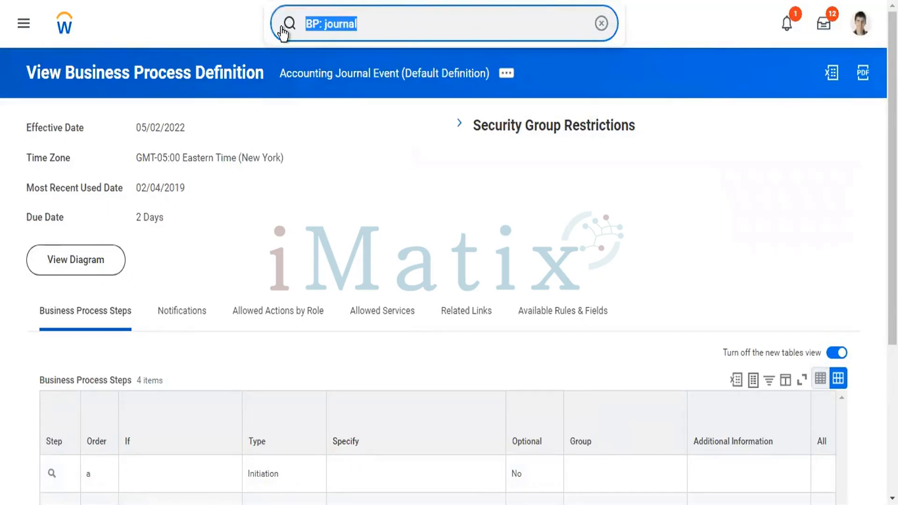
{"action": "type", "text": "ter"}
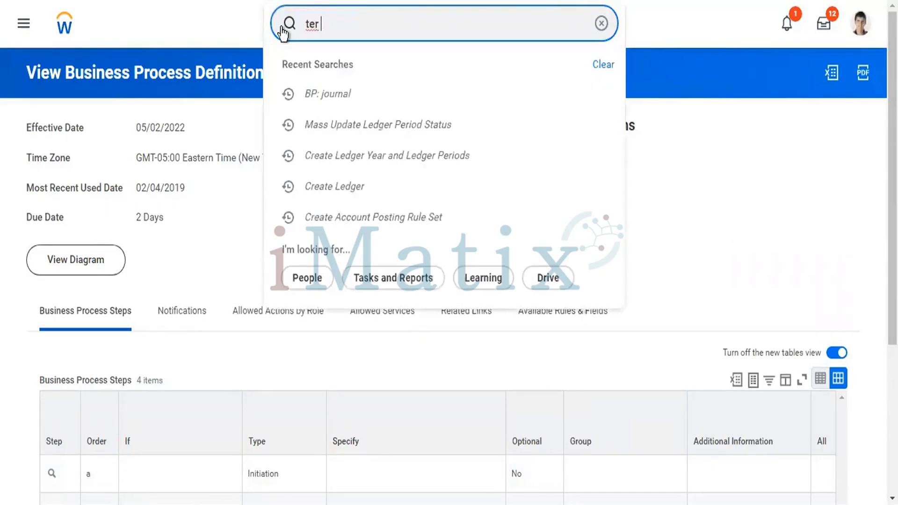
{"action": "type", "text": " ser"}
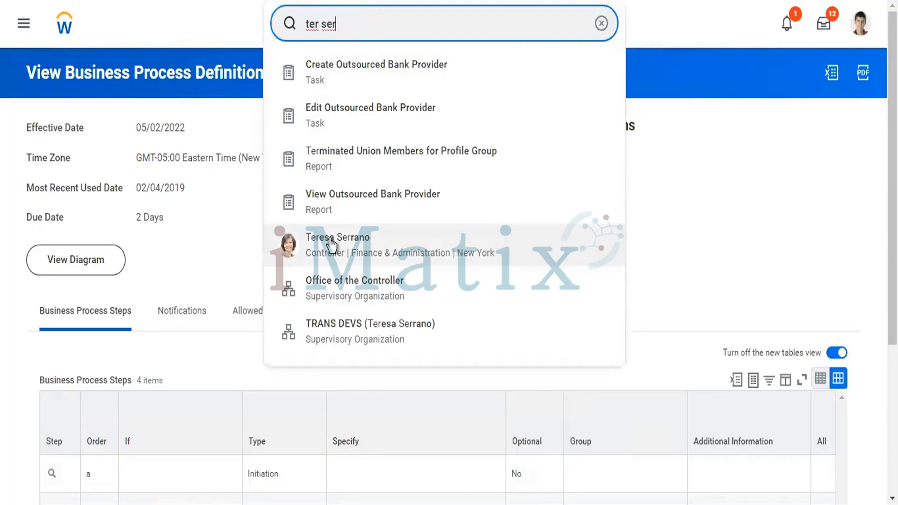
{"action": "left_click", "coordinate": [330, 243]}
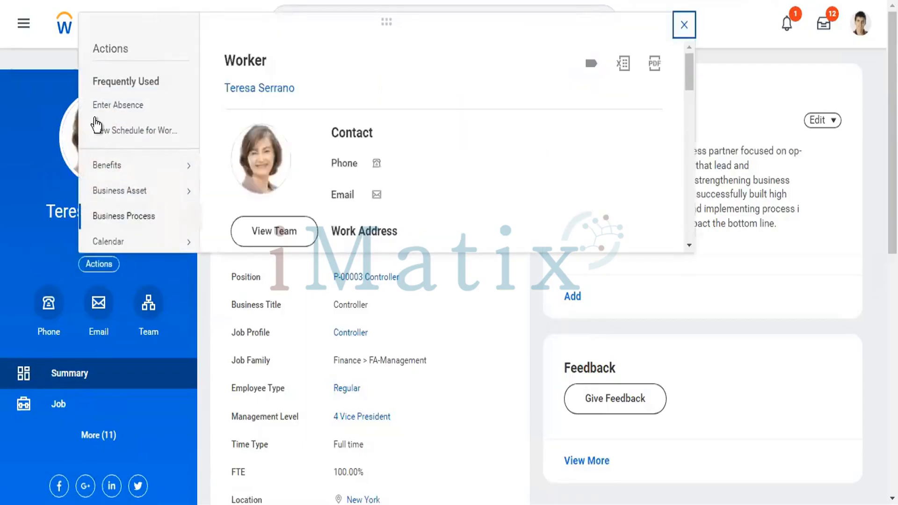
{"action": "mouse_move", "coordinate": [145, 214]}
{"action": "scroll", "coordinate": [144, 215], "scroll_direction": "down", "scroll_amount": 5}
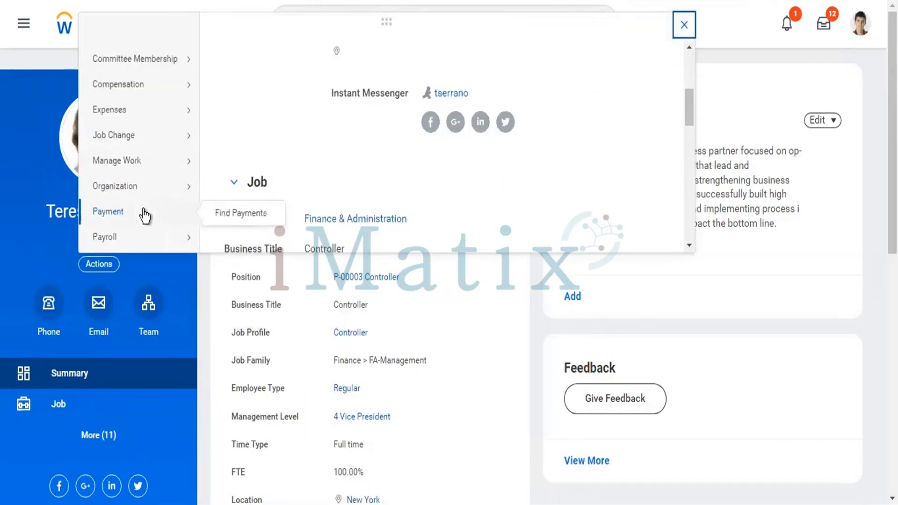
{"action": "scroll", "coordinate": [146, 216], "scroll_direction": "down", "scroll_amount": 4}
{"action": "scroll", "coordinate": [145, 216], "scroll_direction": "down", "scroll_amount": 3}
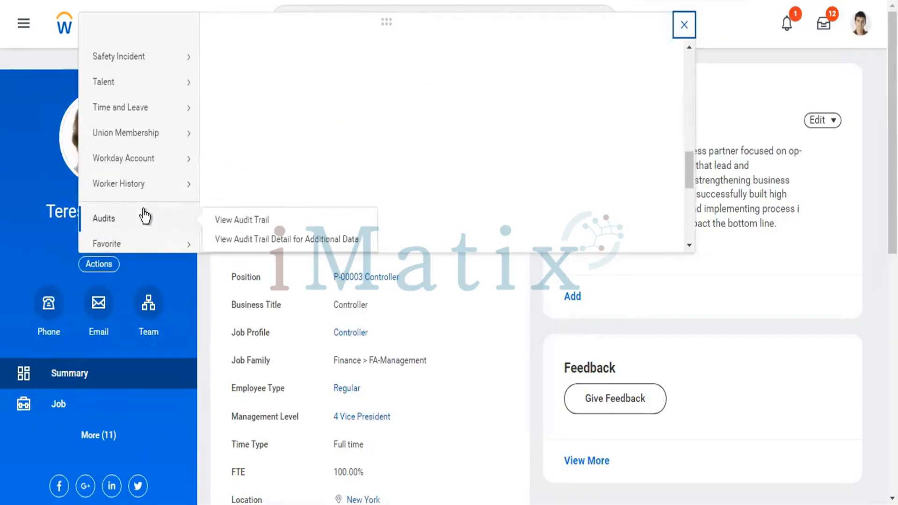
{"action": "scroll", "coordinate": [145, 182], "scroll_direction": "up", "scroll_amount": 2}
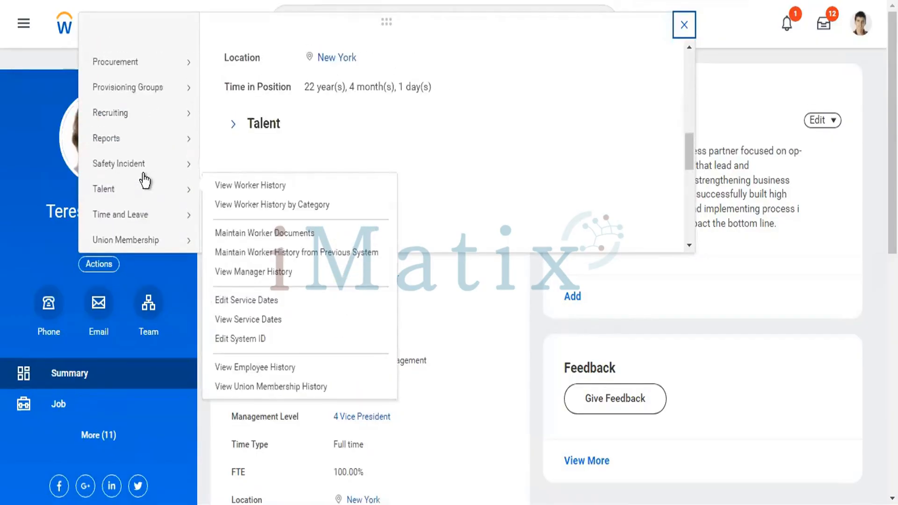
{"action": "scroll", "coordinate": [145, 181], "scroll_direction": "up", "scroll_amount": 2}
{"action": "scroll", "coordinate": [145, 181], "scroll_direction": "up", "scroll_amount": 6}
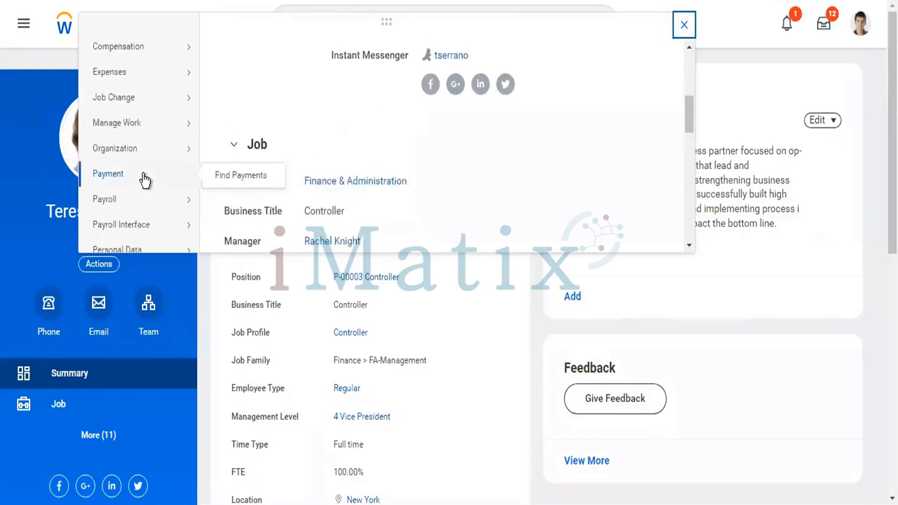
{"action": "scroll", "coordinate": [145, 181], "scroll_direction": "up", "scroll_amount": 2}
{"action": "scroll", "coordinate": [146, 181], "scroll_direction": "down", "scroll_amount": 10}
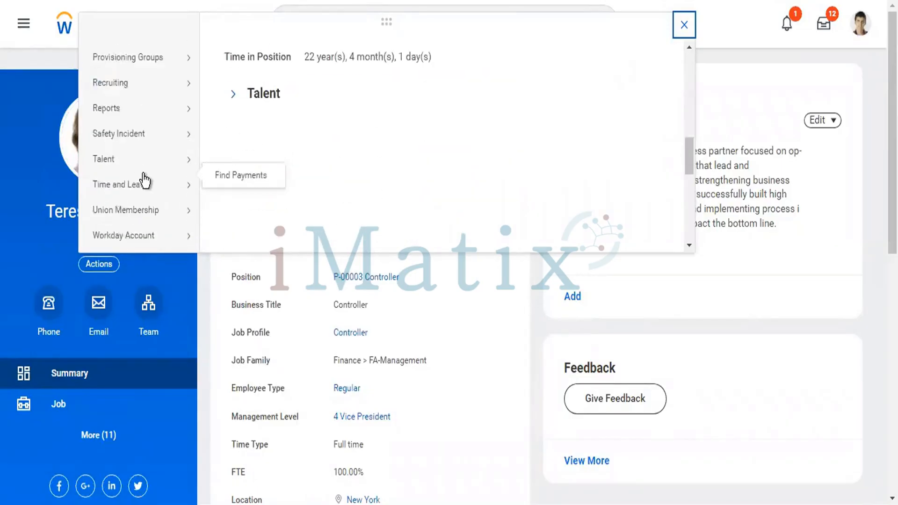
{"action": "scroll", "coordinate": [144, 180], "scroll_direction": "down", "scroll_amount": 7}
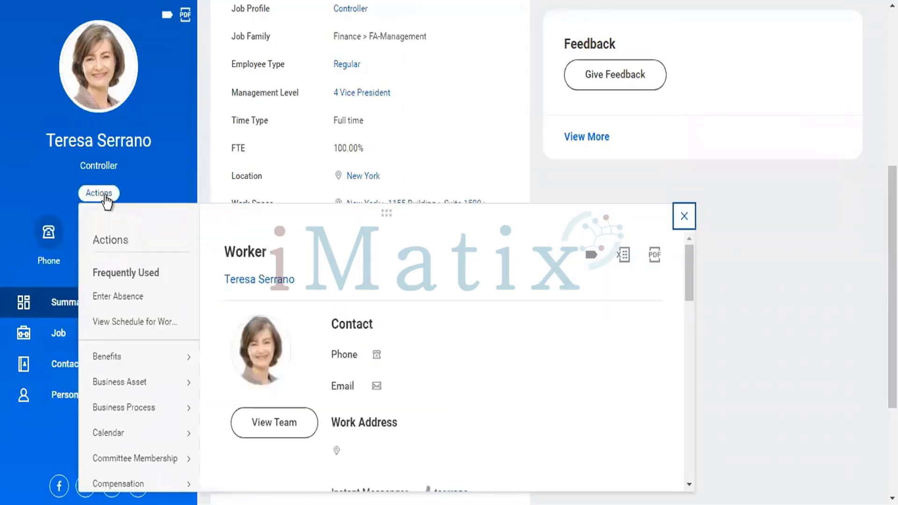
Open the Assign Roles - Add/Remove action from the Controller's security profile actions
{"action": "mouse_move", "coordinate": [151, 415]}
{"action": "scroll", "coordinate": [153, 417], "scroll_direction": "down", "scroll_amount": 5}
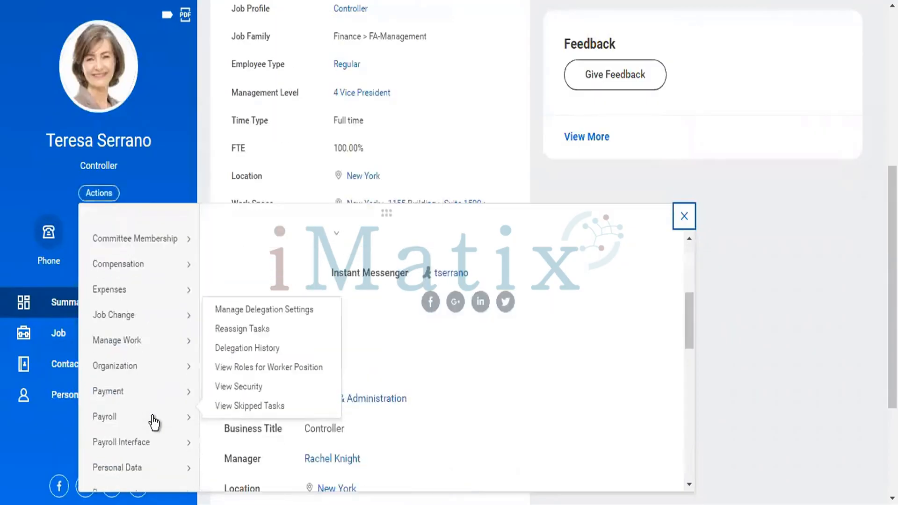
{"action": "scroll", "coordinate": [153, 422], "scroll_direction": "down", "scroll_amount": 5}
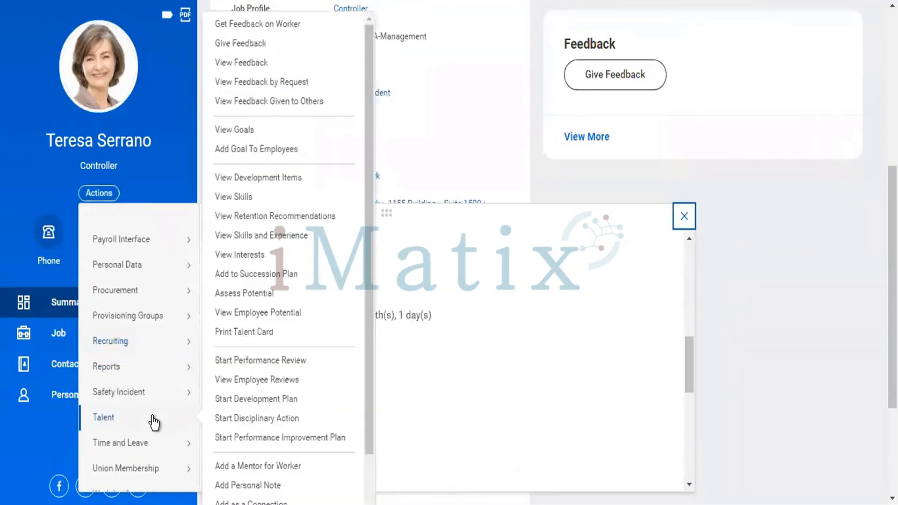
{"action": "scroll", "coordinate": [166, 423], "scroll_direction": "down", "scroll_amount": 5}
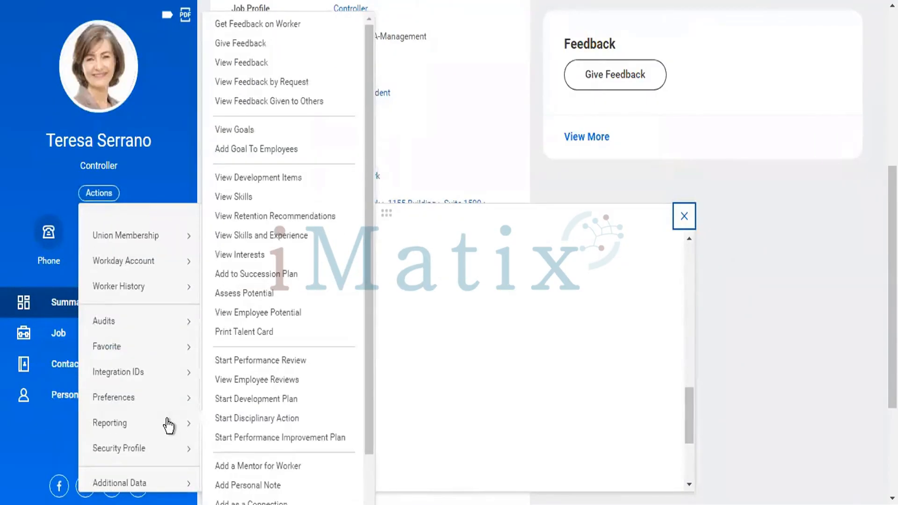
{"action": "mouse_move", "coordinate": [168, 460]}
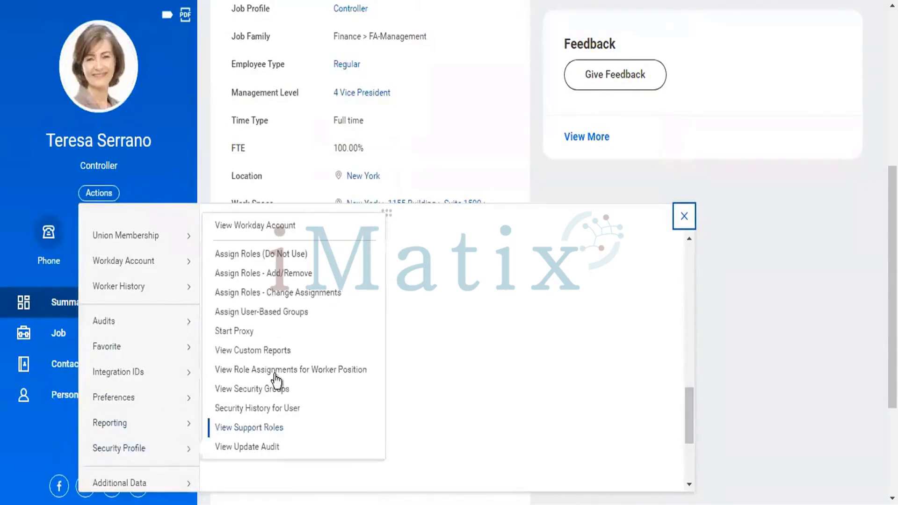
{"action": "left_click", "coordinate": [258, 273]}
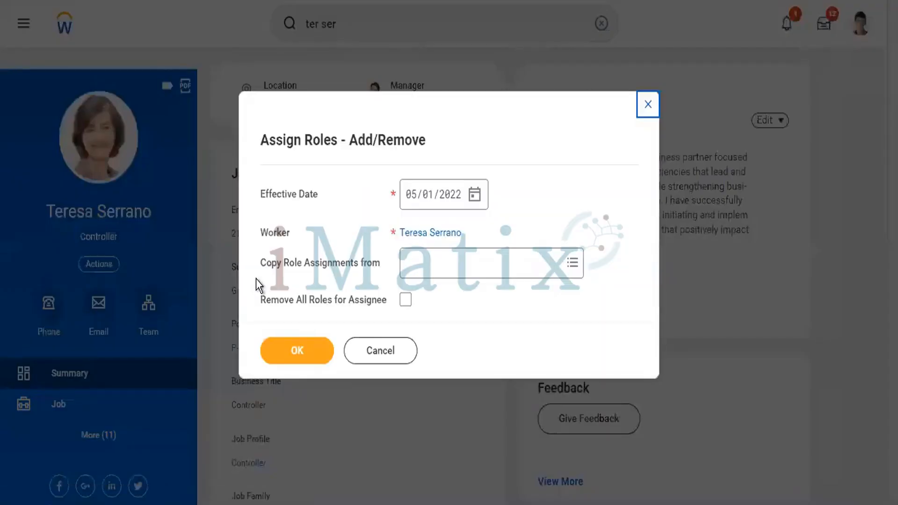
Set the role assignment's effective date to 04/02/2022 and continue to the role list
{"action": "left_click", "coordinate": [476, 200]}
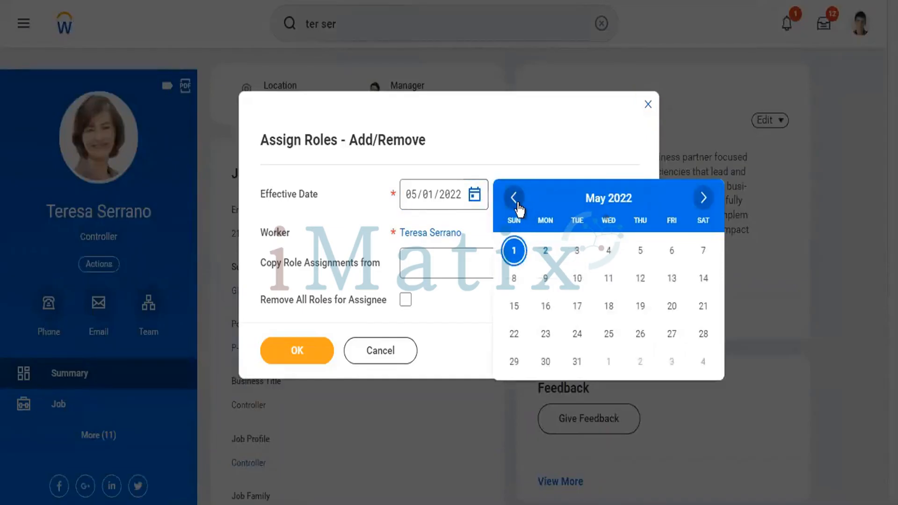
{"action": "left_click", "coordinate": [515, 199]}
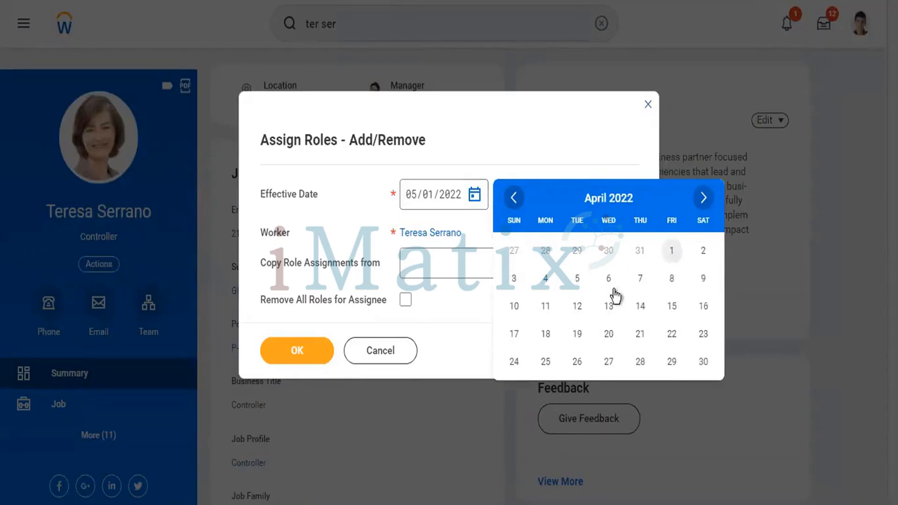
{"action": "left_click", "coordinate": [703, 253]}
{"action": "left_click", "coordinate": [312, 358]}
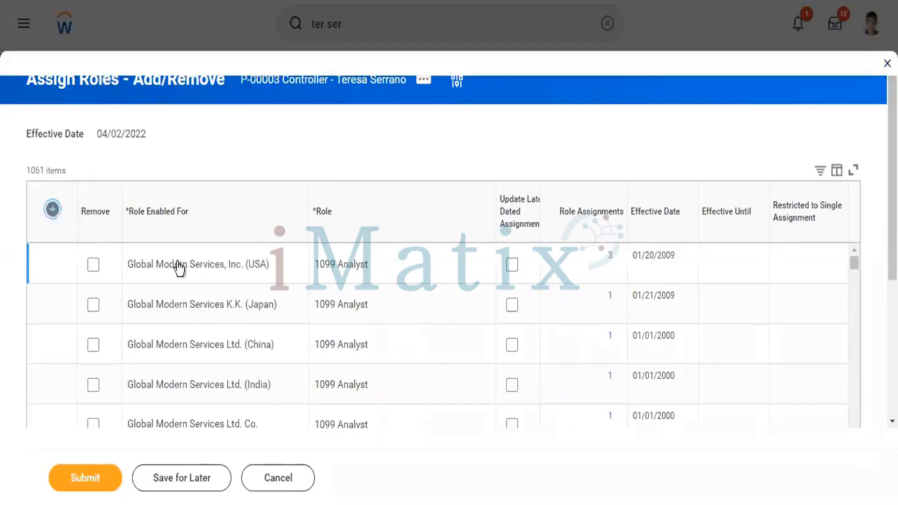
Add a role assignment row enabled for TW101 Twitter Inc with the Controller role
{"action": "left_click", "coordinate": [226, 260]}
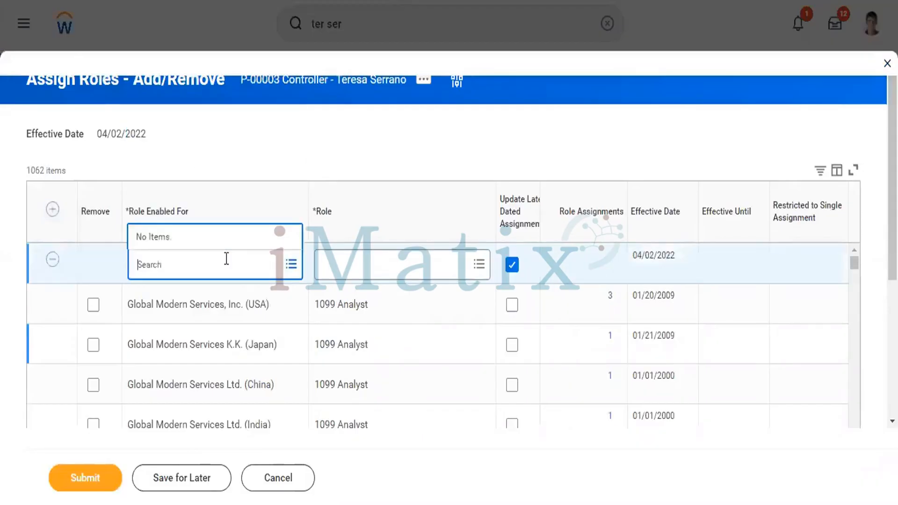
{"action": "type", "text": "twitter"}
{"action": "key", "text": "Return"}
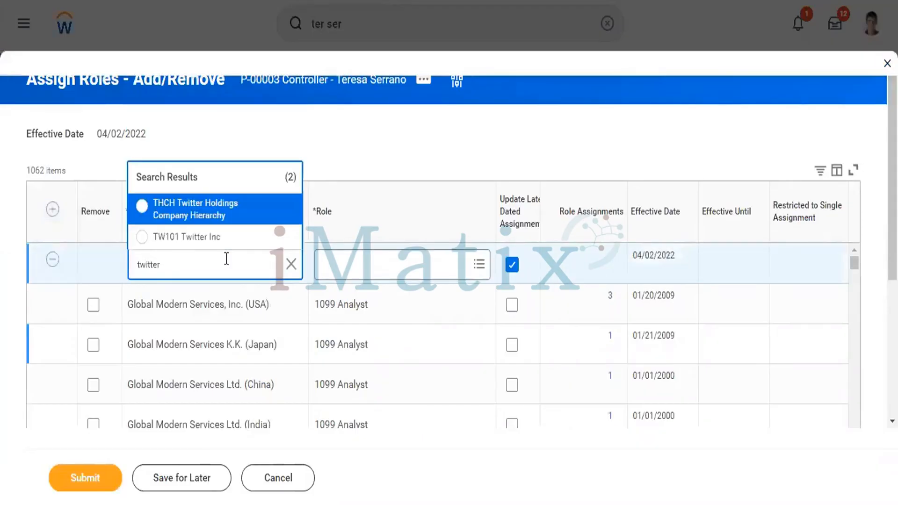
{"action": "left_click", "coordinate": [225, 238]}
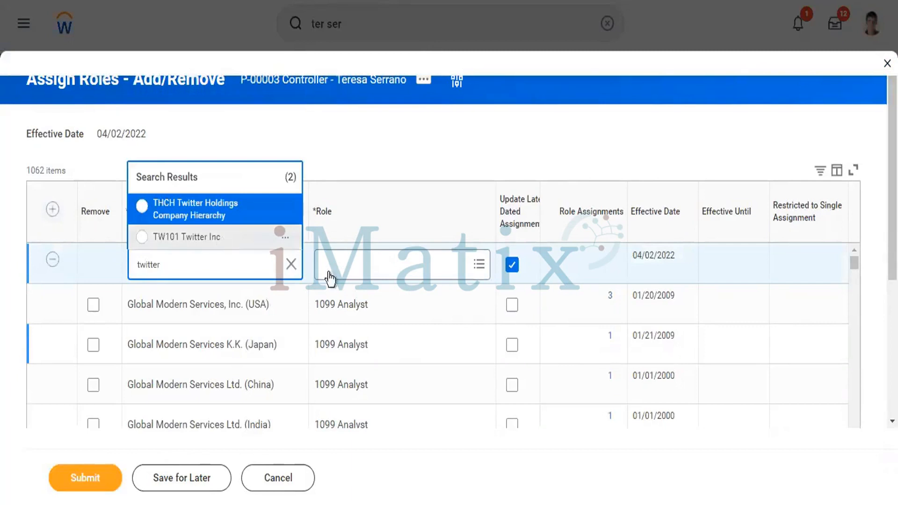
{"action": "left_click", "coordinate": [392, 279]}
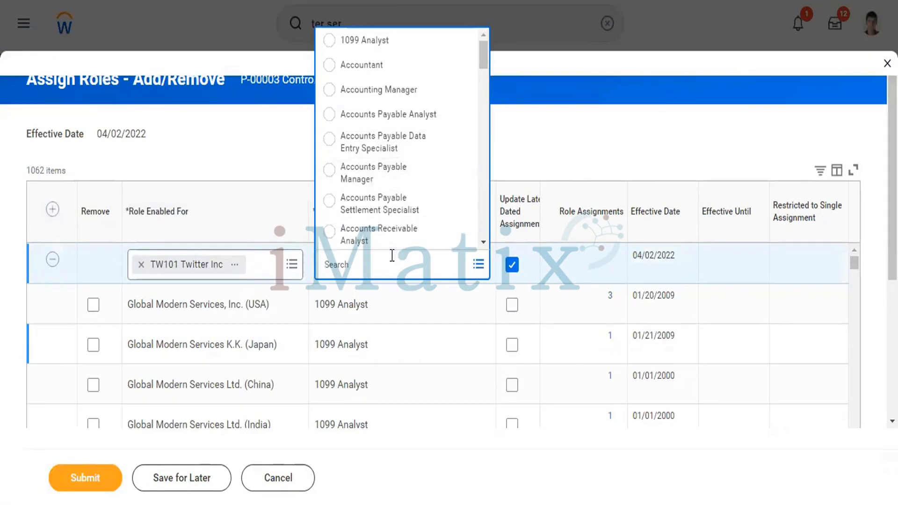
{"action": "type", "text": "controller"}
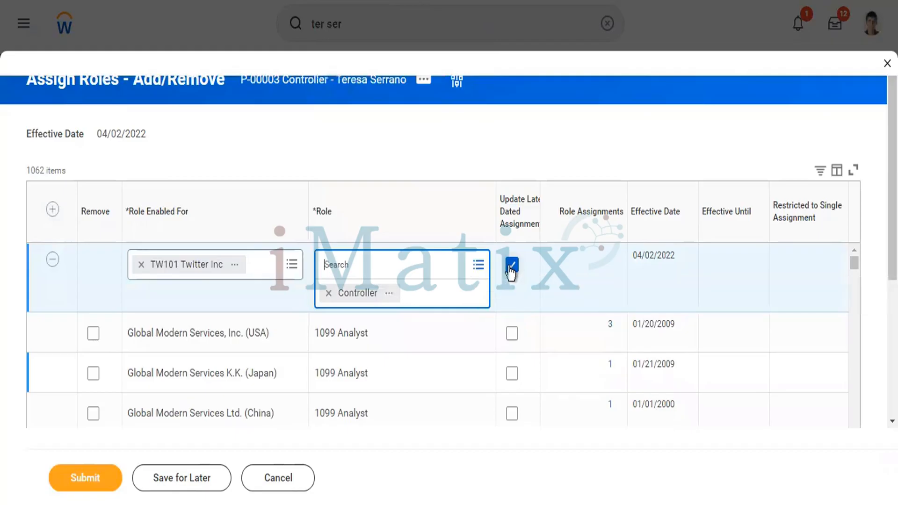
Turn off updating later-dated assignments for the new TW101 Twitter Inc row and submit the role assignments
{"action": "left_click", "coordinate": [512, 267]}
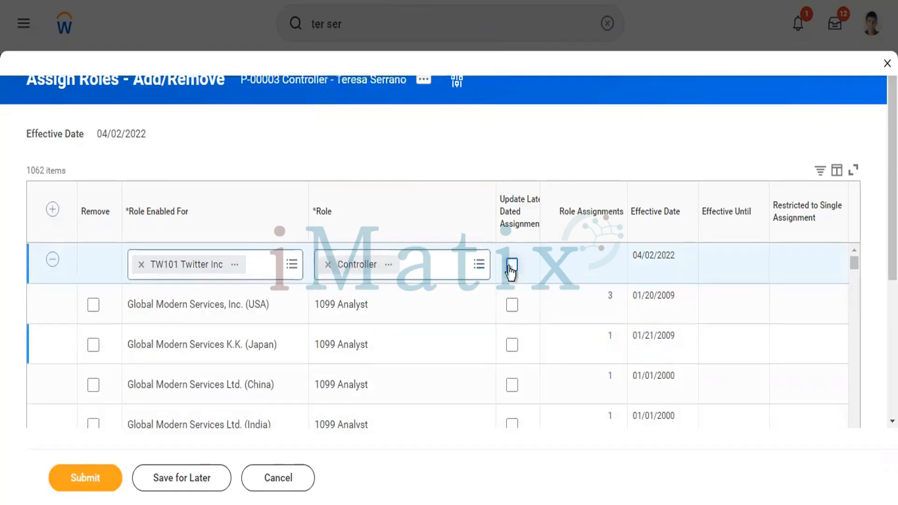
{"action": "left_click", "coordinate": [80, 481]}
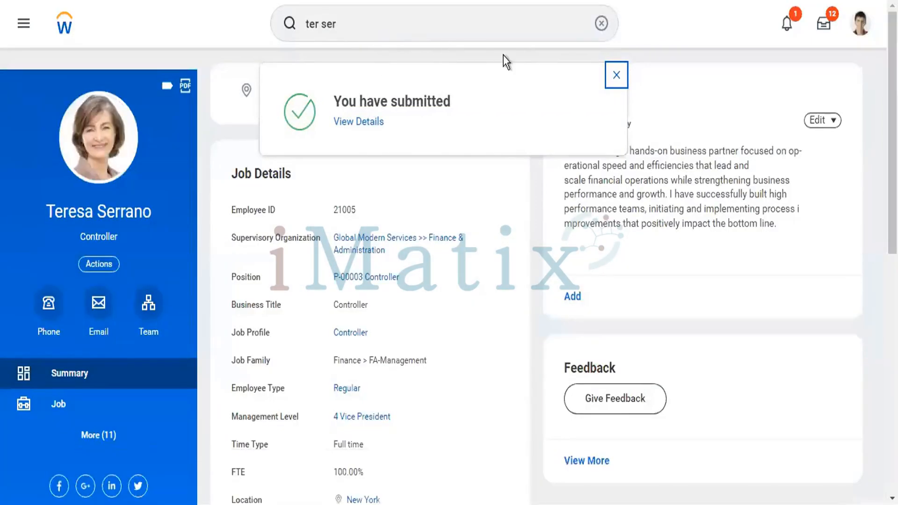
{"action": "left_click", "coordinate": [616, 76]}
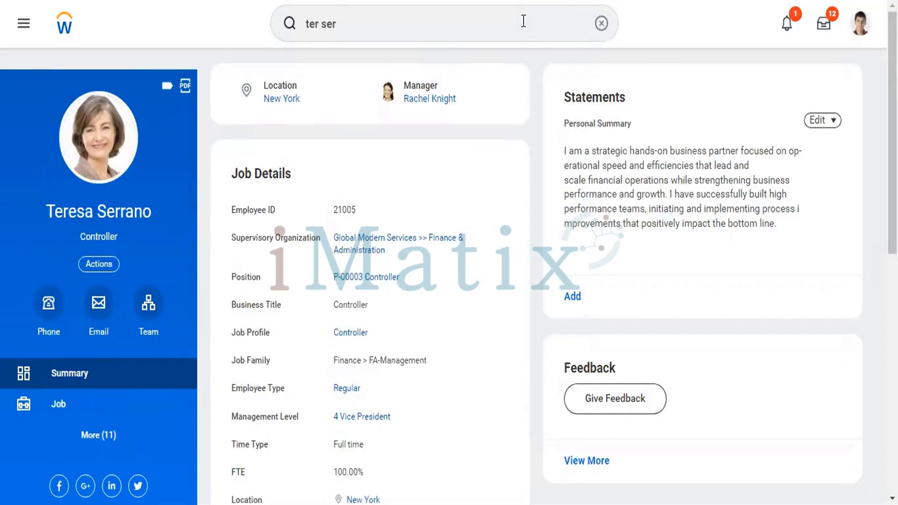
{"action": "left_click", "coordinate": [601, 24]}
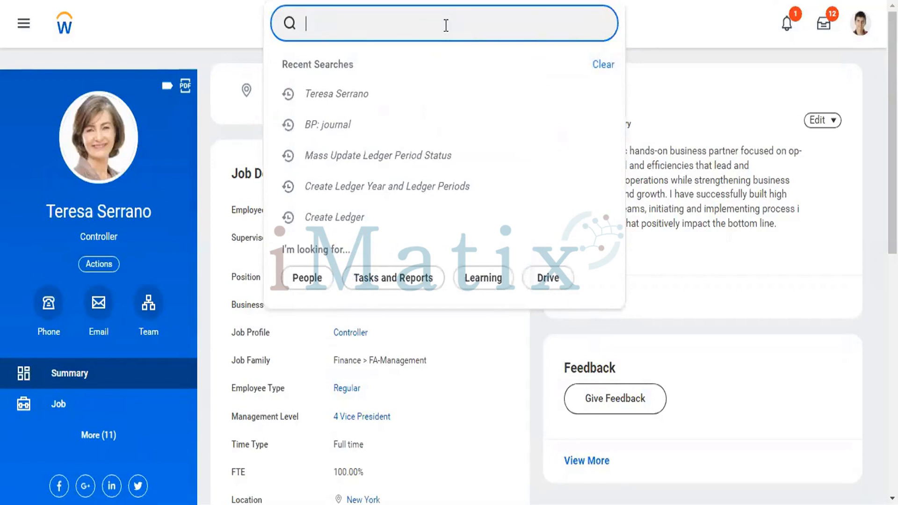
{"action": "type", "text": "cr journ"}
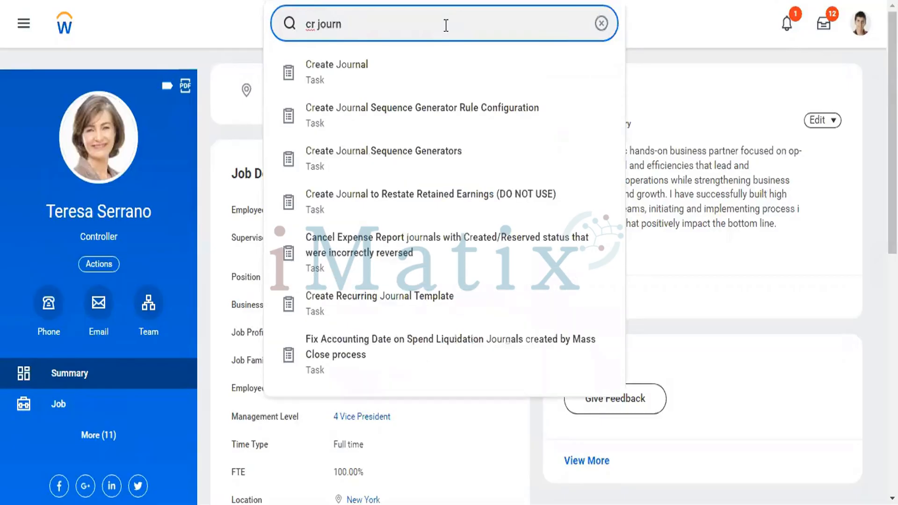
{"action": "key", "text": "Down"}
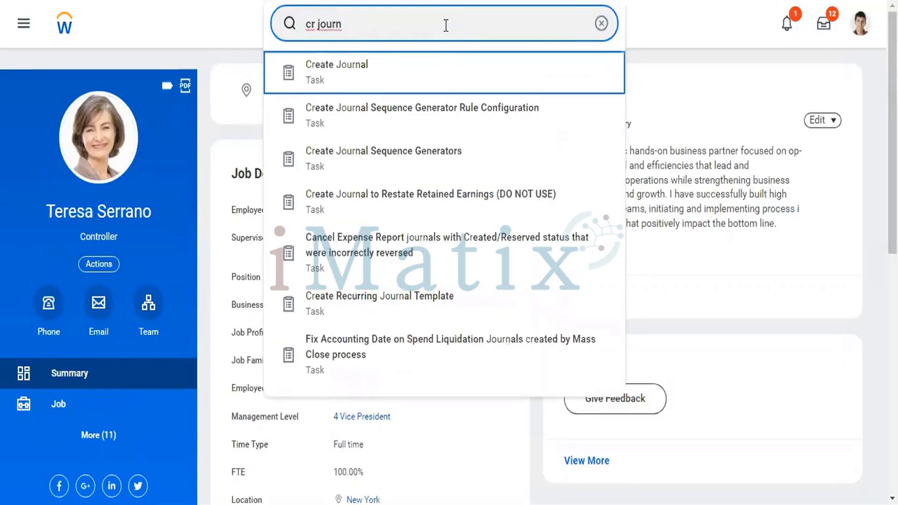
{"action": "key", "text": "Return"}
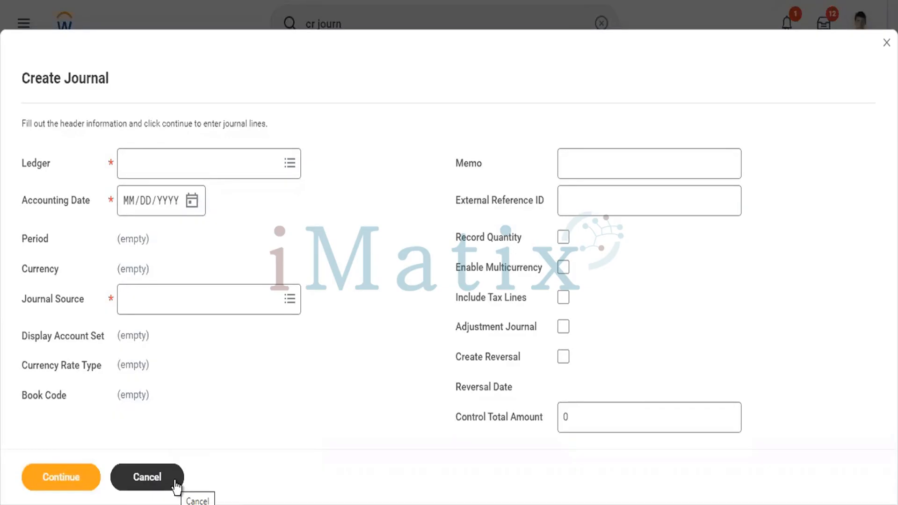
{"action": "left_click", "coordinate": [159, 481]}
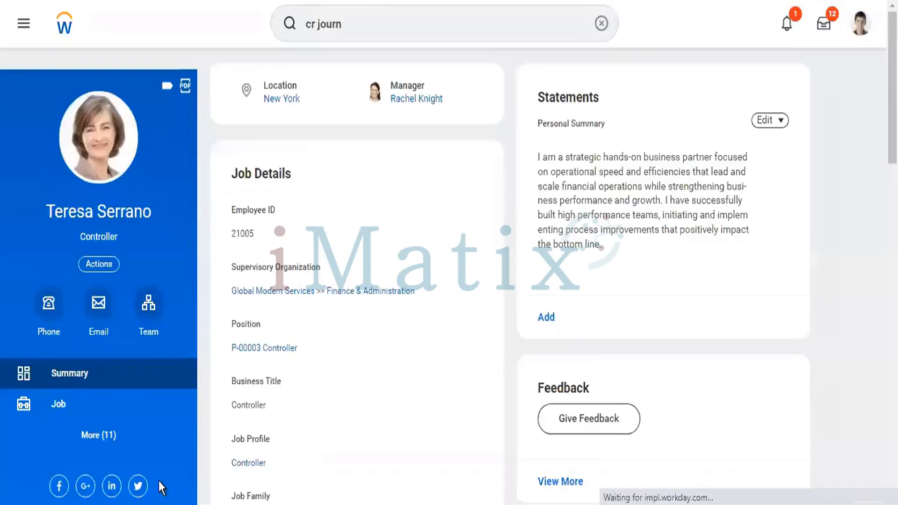
Search for "view sec for sec" and open the View Security for Securable Item report
{"action": "left_click", "coordinate": [365, 16]}
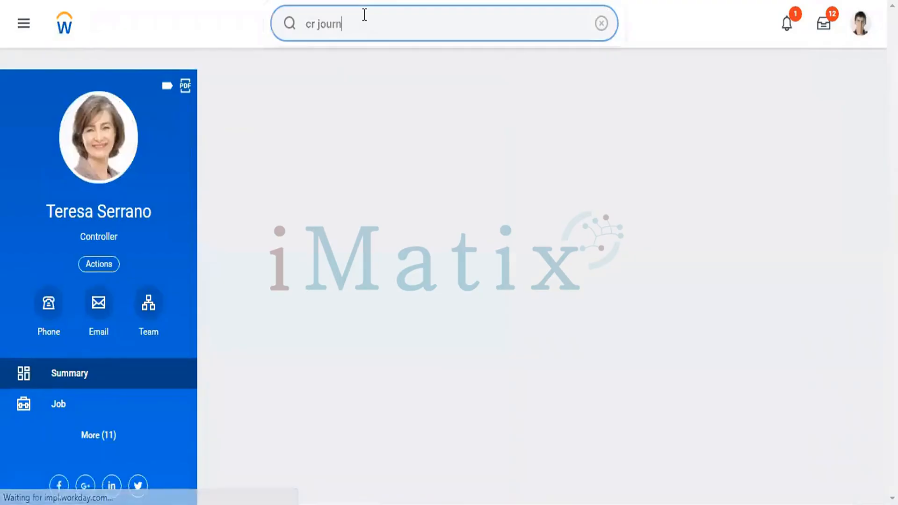
{"action": "key", "text": "BackSpace"}
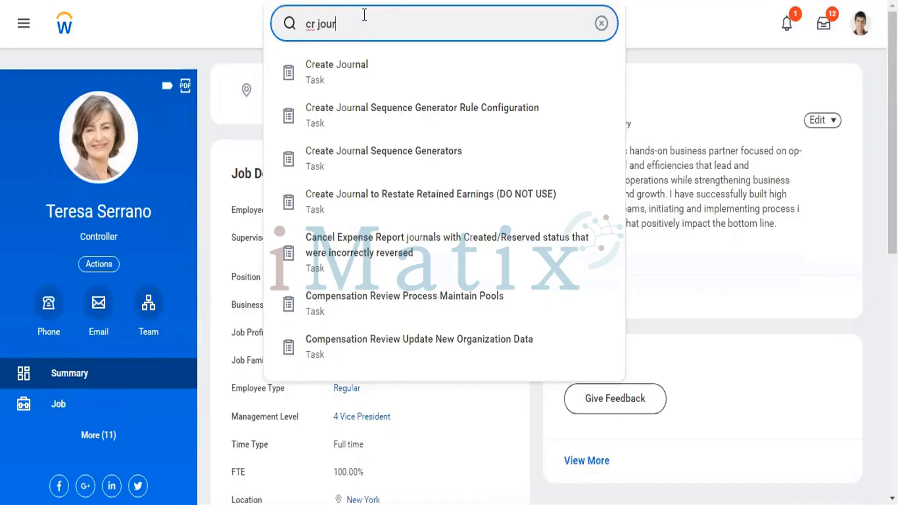
{"action": "key", "text": "BackSpace"}
{"action": "key", "text": "BackSpace"}
{"action": "key", "text": "BackSpace"}
{"action": "key", "text": "BackSpace"}
{"action": "key", "text": "BackSpace"}
{"action": "key", "text": "BackSpace"}
{"action": "key", "text": "BackSpace"}
{"action": "type", "text": "vi"}
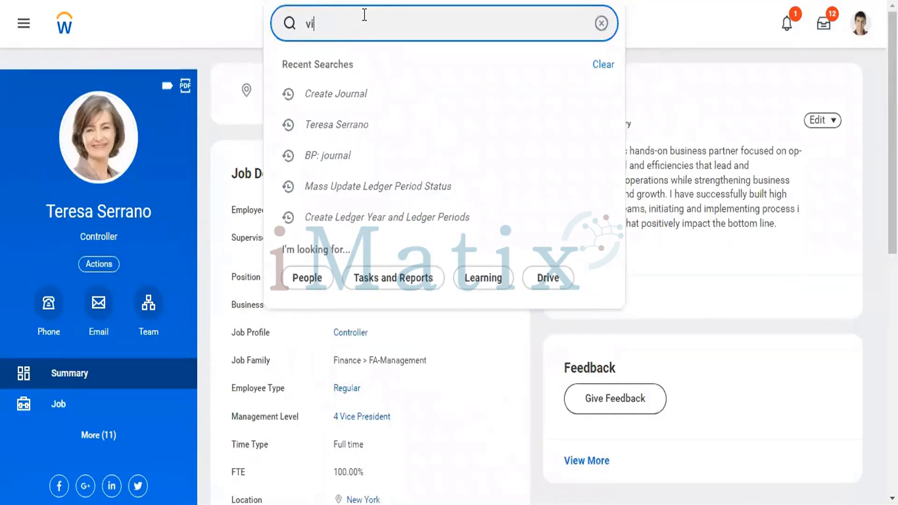
{"action": "type", "text": "ew sec"}
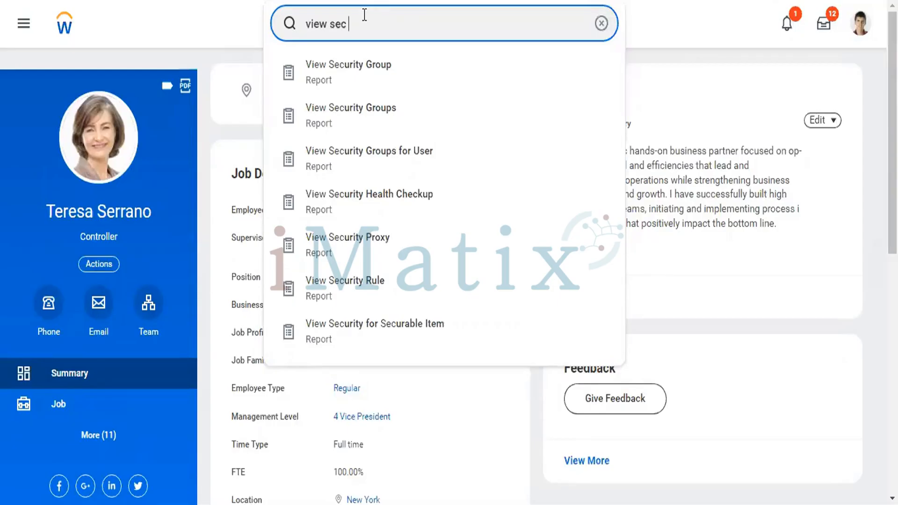
{"action": "type", "text": "for sc"}
{"action": "key", "text": "BackSpace"}
{"action": "type", "text": "ec"}
{"action": "left_click", "coordinate": [385, 65]}
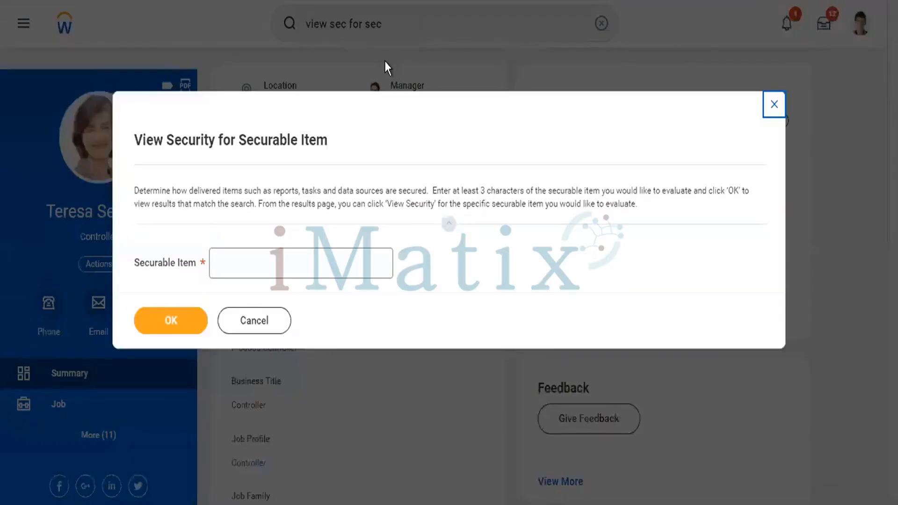
Run the report for the securable item "journal"
{"action": "left_click", "coordinate": [301, 271]}
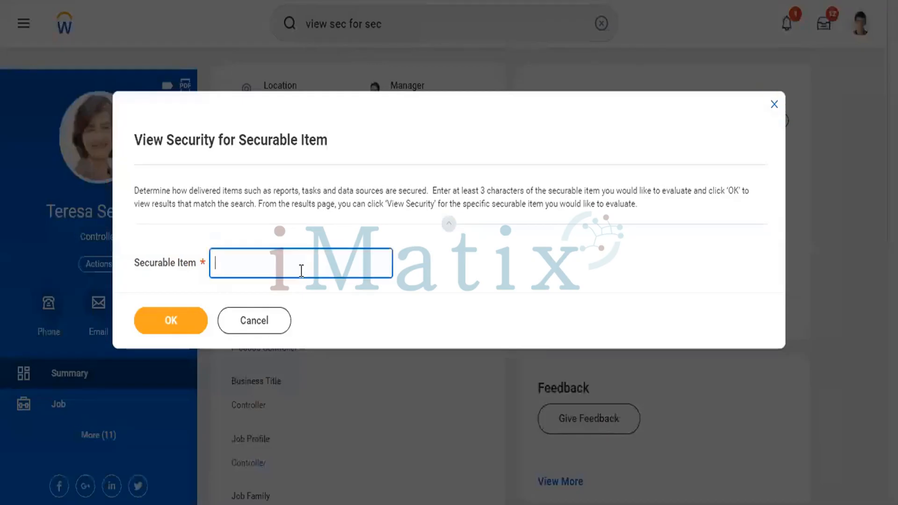
{"action": "type", "text": "journ"}
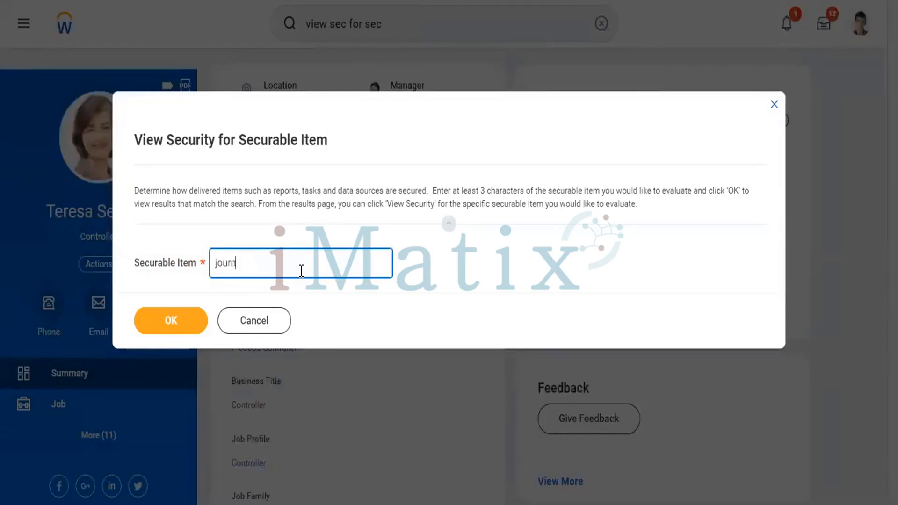
{"action": "type", "text": "al"}
{"action": "left_click", "coordinate": [192, 327]}
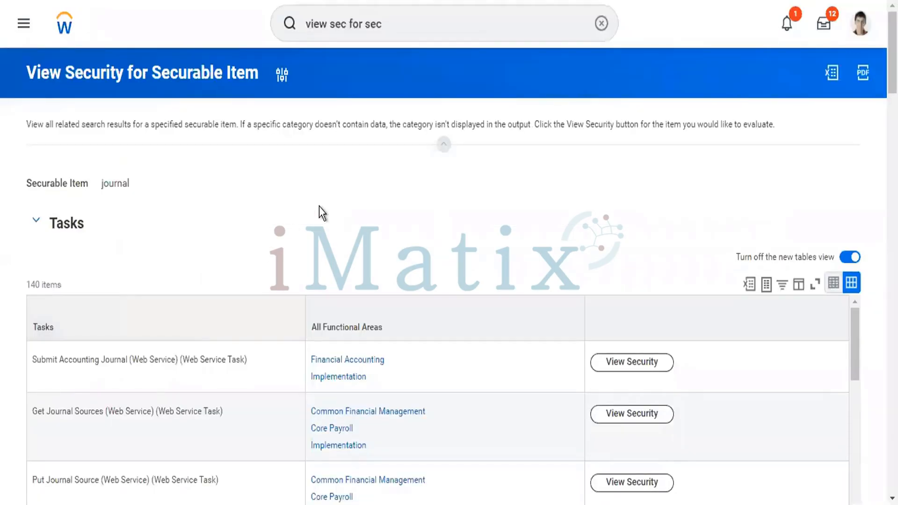
Find Create Journal (Task) among the journal tasks and view its business process security
{"action": "scroll", "coordinate": [319, 206], "scroll_direction": "down", "scroll_amount": 5}
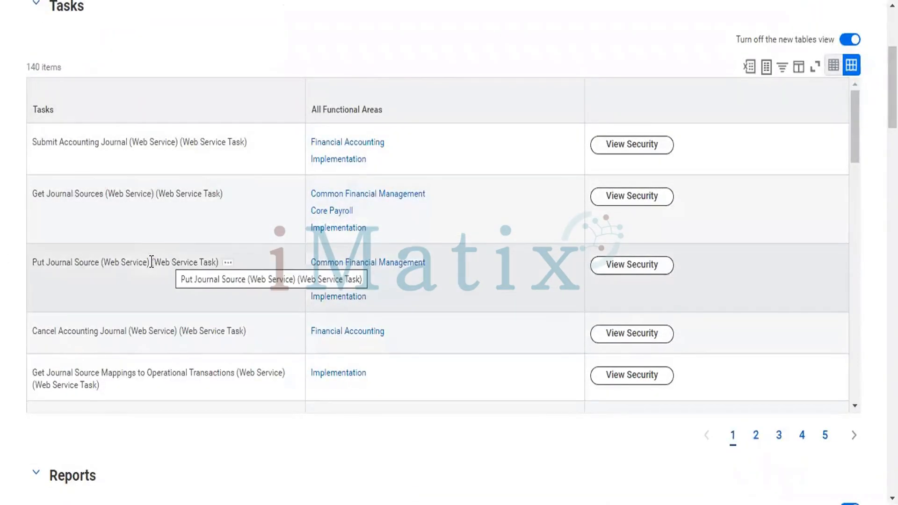
{"action": "left_click_drag", "start_coordinate": [150, 262], "coordinate": [217, 266]}
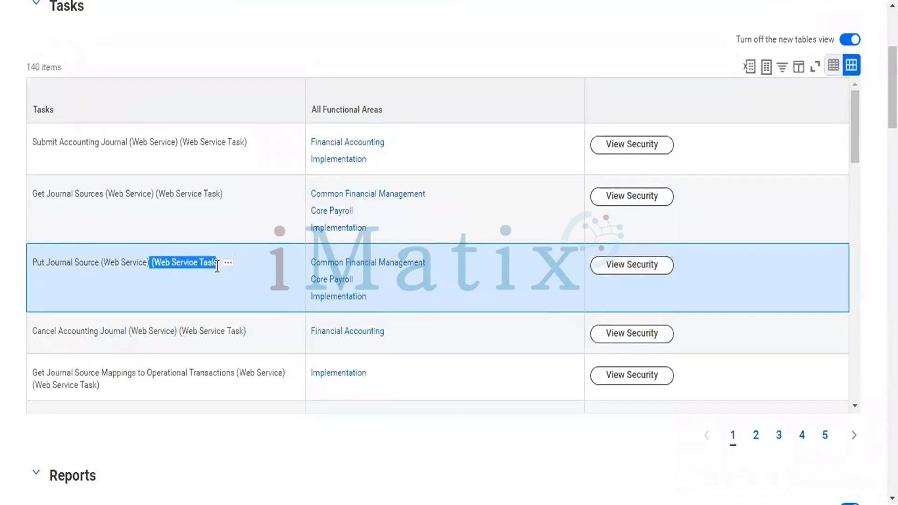
{"action": "scroll", "coordinate": [281, 300], "scroll_direction": "down", "scroll_amount": 2}
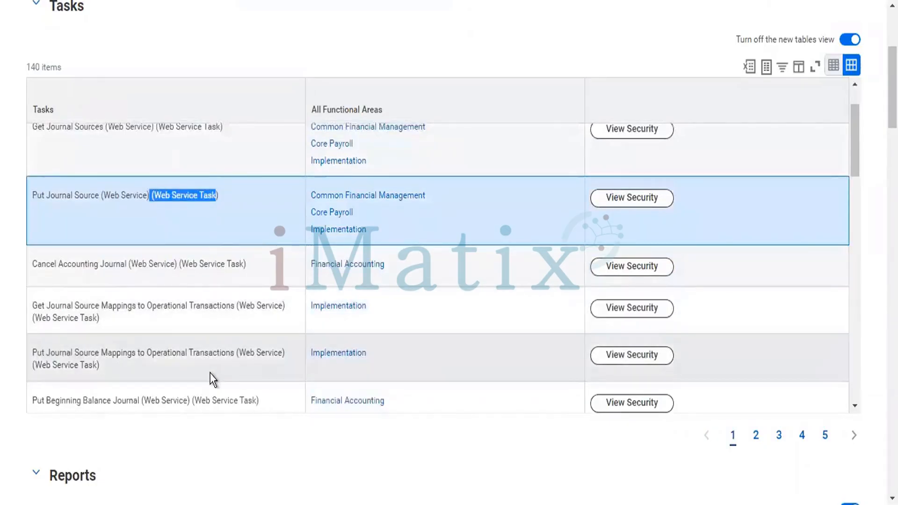
{"action": "scroll", "coordinate": [210, 374], "scroll_direction": "down", "scroll_amount": 10}
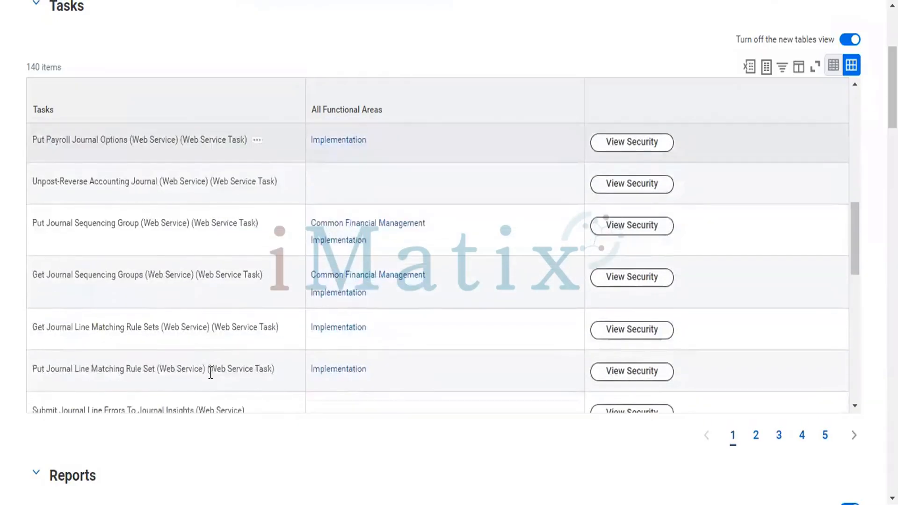
{"action": "scroll", "coordinate": [210, 373], "scroll_direction": "down", "scroll_amount": 5}
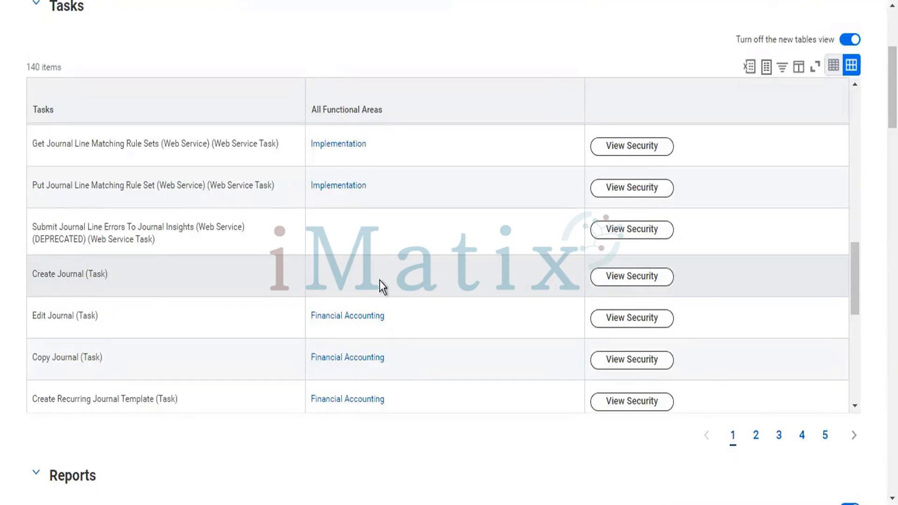
{"action": "mouse_move", "coordinate": [83, 279]}
{"action": "left_click", "coordinate": [650, 280]}
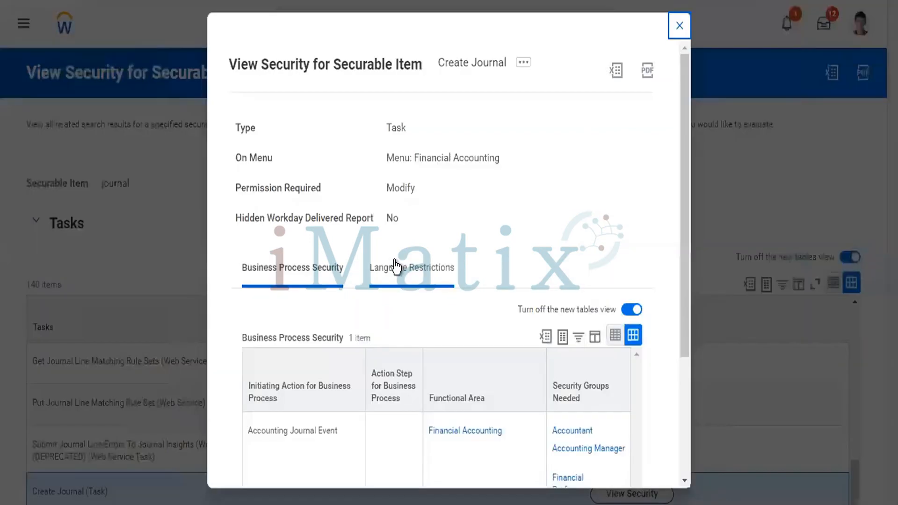
{"action": "scroll", "coordinate": [395, 267], "scroll_direction": "down", "scroll_amount": 4}
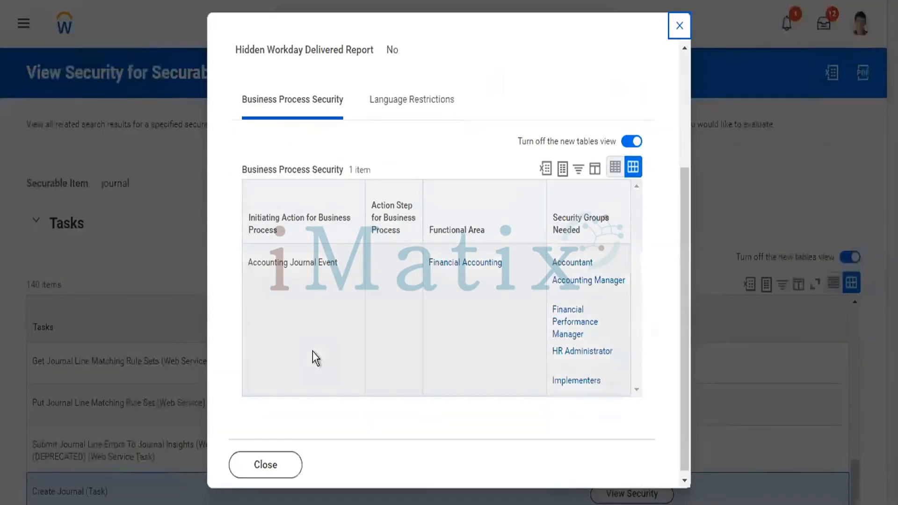
{"action": "left_click", "coordinate": [680, 29]}
{"action": "left_click", "coordinate": [647, 408]}
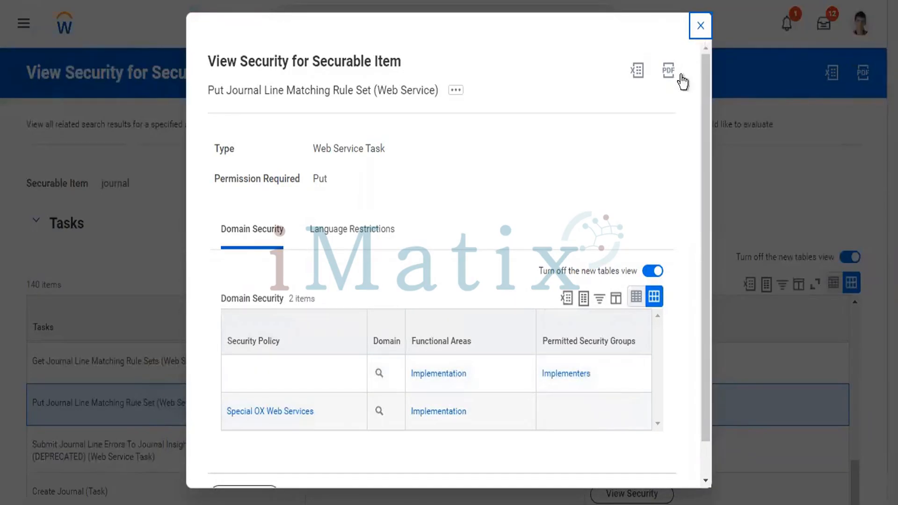
{"action": "left_click", "coordinate": [702, 29]}
Reopen the security details of Create Journal (Task) and examine its initiating action, functional area and security groups needed
{"action": "scroll", "coordinate": [667, 181], "scroll_direction": "down", "scroll_amount": 3}
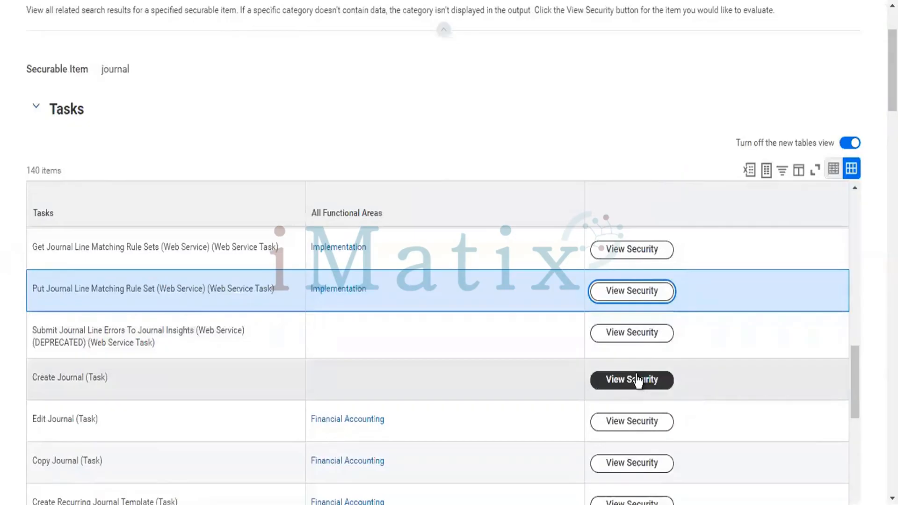
{"action": "left_click", "coordinate": [637, 380]}
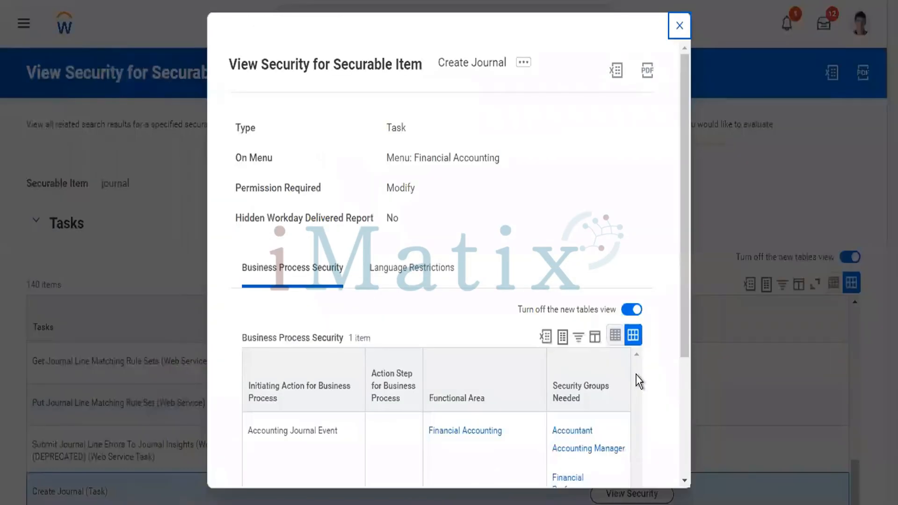
{"action": "scroll", "coordinate": [498, 300], "scroll_direction": "down", "scroll_amount": 3}
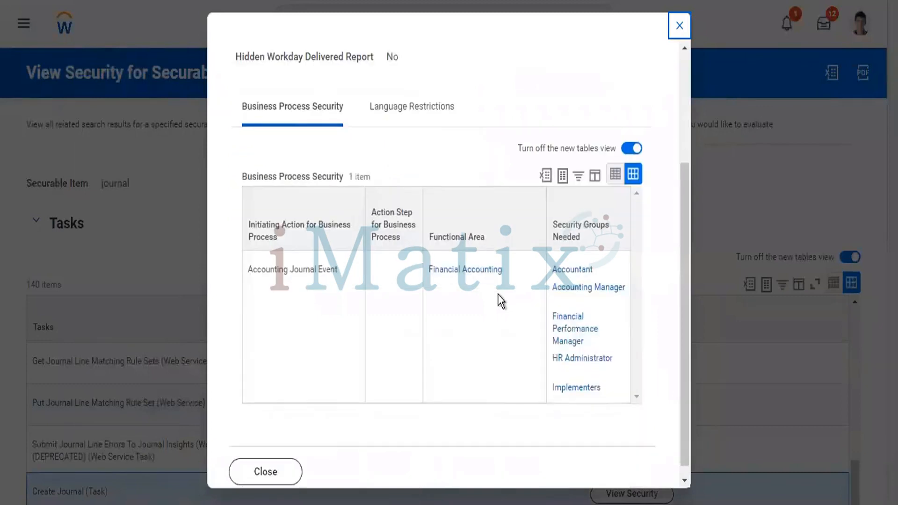
{"action": "mouse_move", "coordinate": [346, 273]}
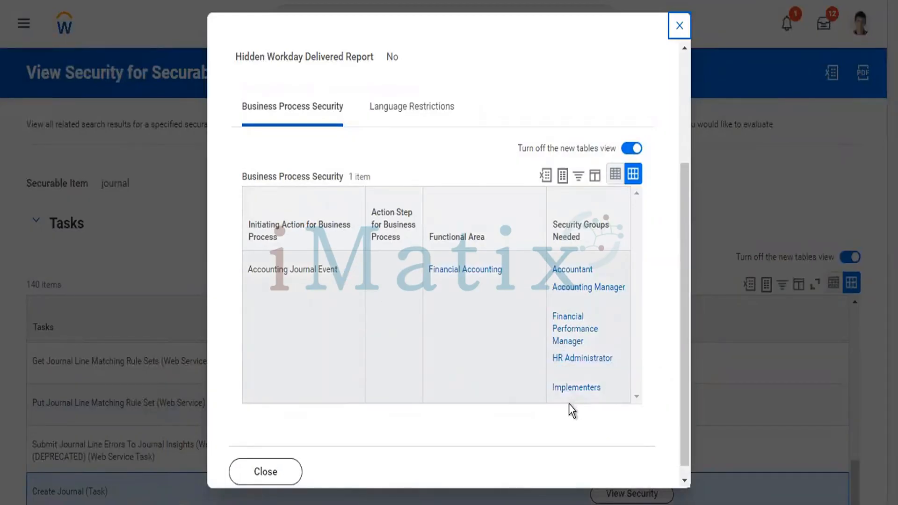
{"action": "mouse_move", "coordinate": [594, 297]}
{"action": "mouse_move", "coordinate": [608, 390]}
{"action": "scroll", "coordinate": [477, 380], "scroll_direction": "up", "scroll_amount": 3}
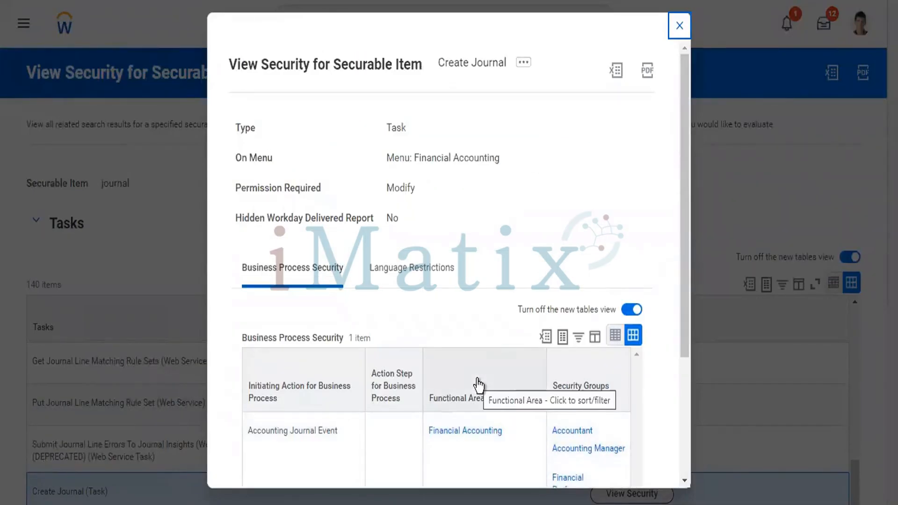
{"action": "scroll", "coordinate": [479, 385], "scroll_direction": "down", "scroll_amount": 3}
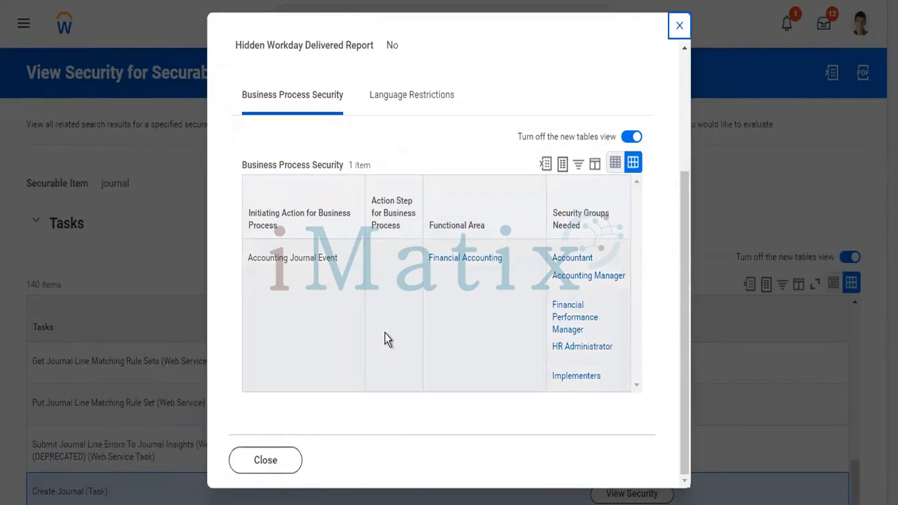
Close the security details, search for "cr journal" and open the Create Journal task
{"action": "left_click", "coordinate": [679, 26]}
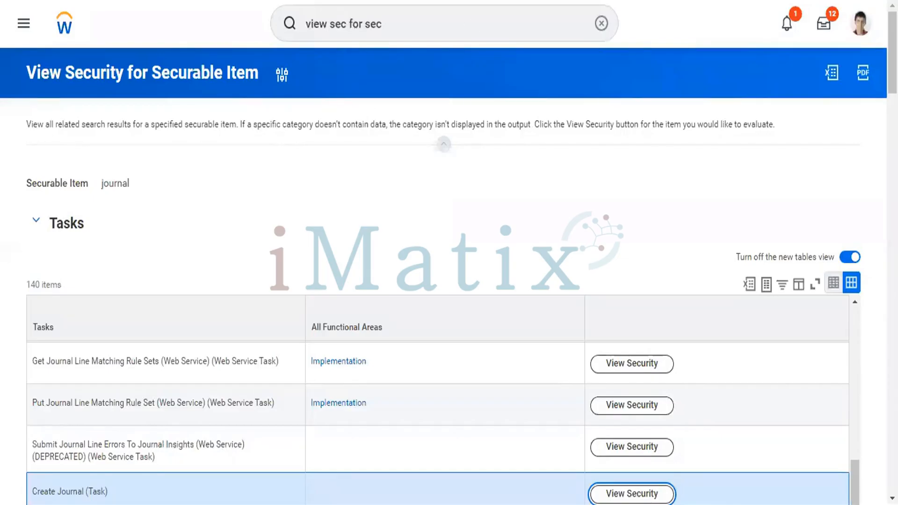
{"action": "left_click", "coordinate": [602, 26]}
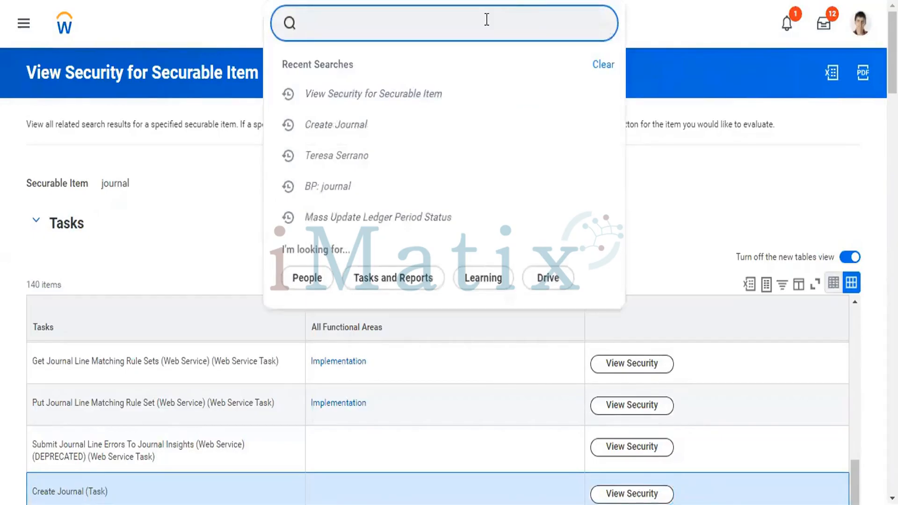
{"action": "type", "text": "cfr"}
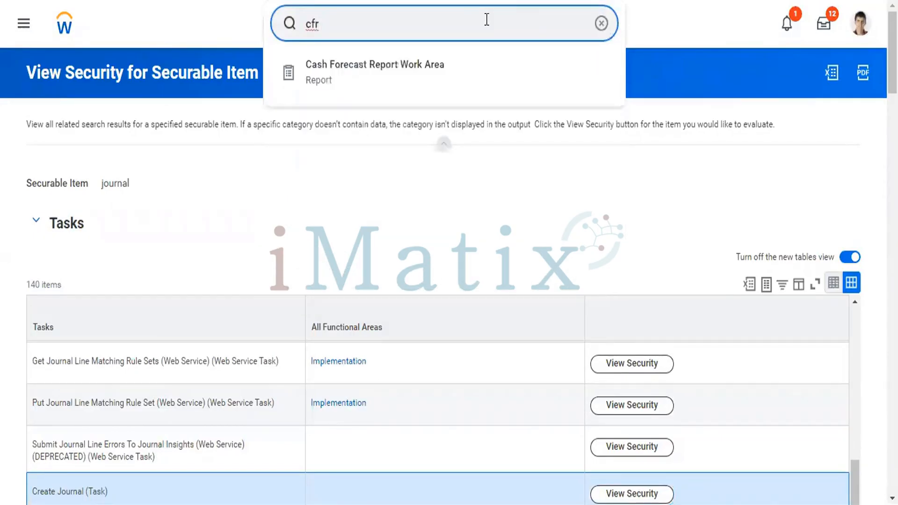
{"action": "key", "text": "BackSpace"}
{"action": "key", "text": "BackSpace"}
{"action": "type", "text": "r jou"}
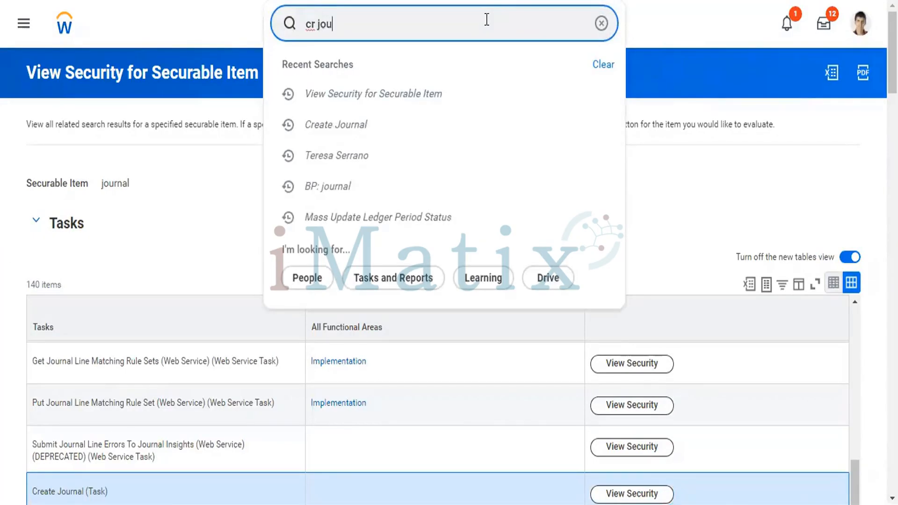
{"action": "type", "text": "rnal"}
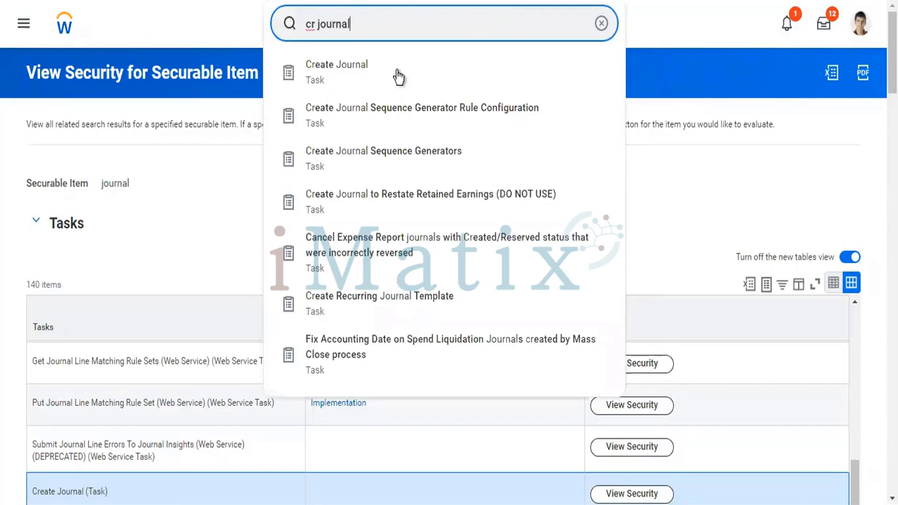
{"action": "left_click", "coordinate": [397, 77]}
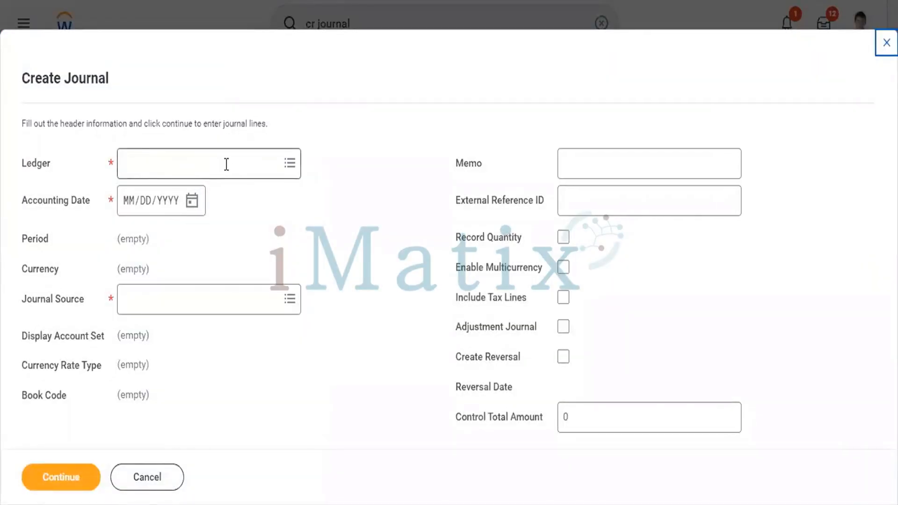
Set the new journal's ledger to TW101 Twitter Inc : Actuals
{"action": "left_click", "coordinate": [226, 164]}
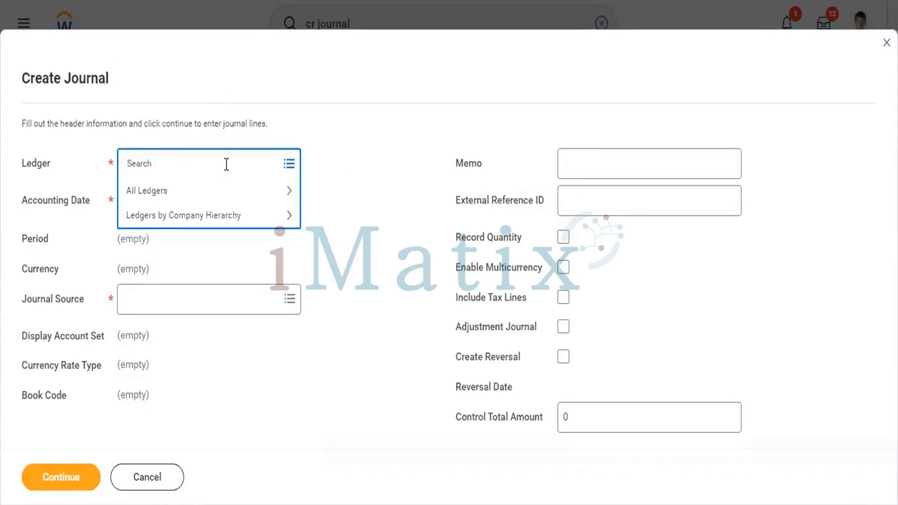
{"action": "type", "text": "twitter"}
{"action": "key", "text": "Return"}
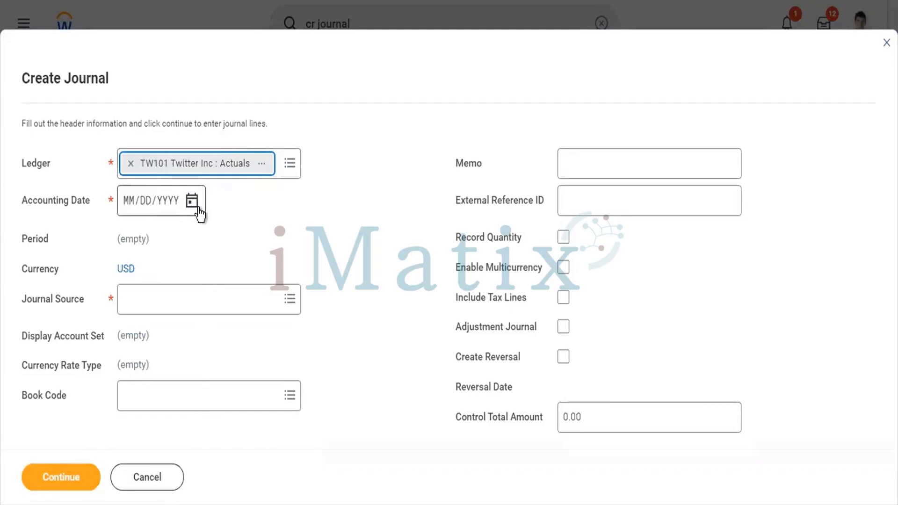
Set the accounting date to 05/02/2022 and choose Manual Journal as the journal source
{"action": "left_click", "coordinate": [198, 209]}
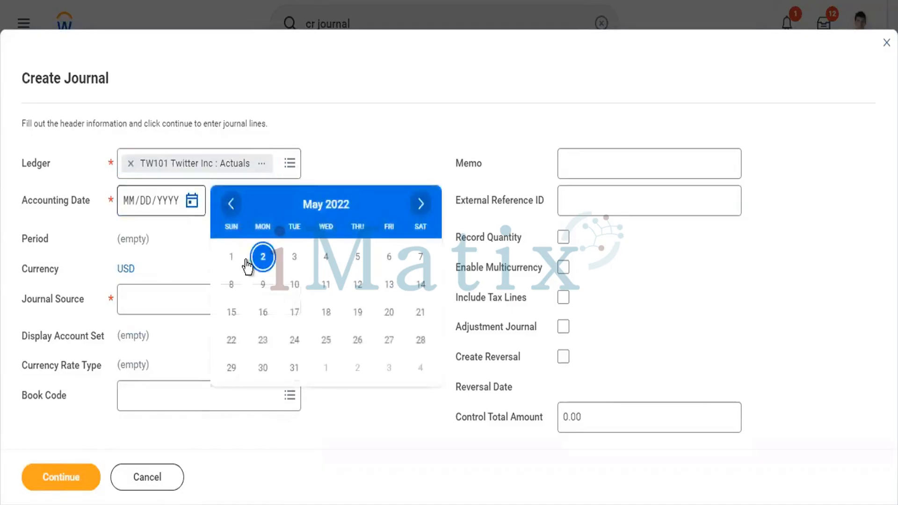
{"action": "left_click", "coordinate": [262, 260]}
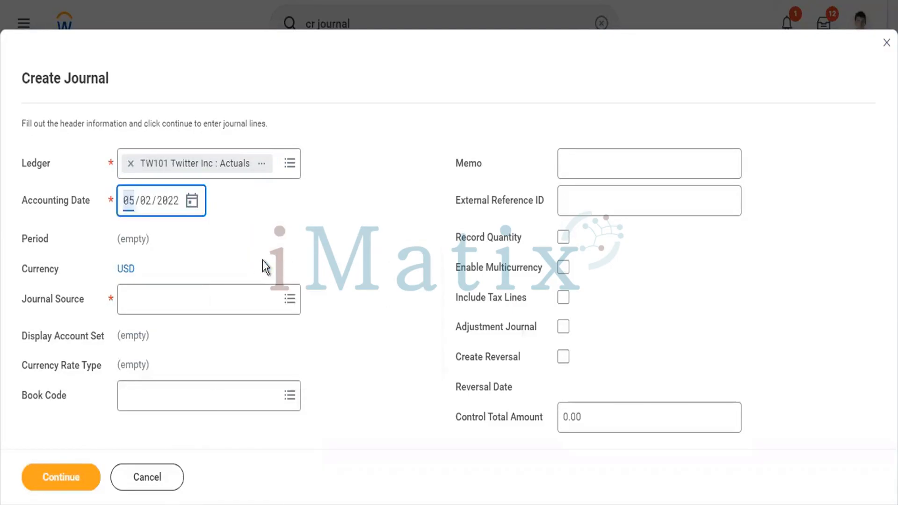
{"action": "left_click", "coordinate": [185, 304]}
{"action": "left_click", "coordinate": [101, 272]}
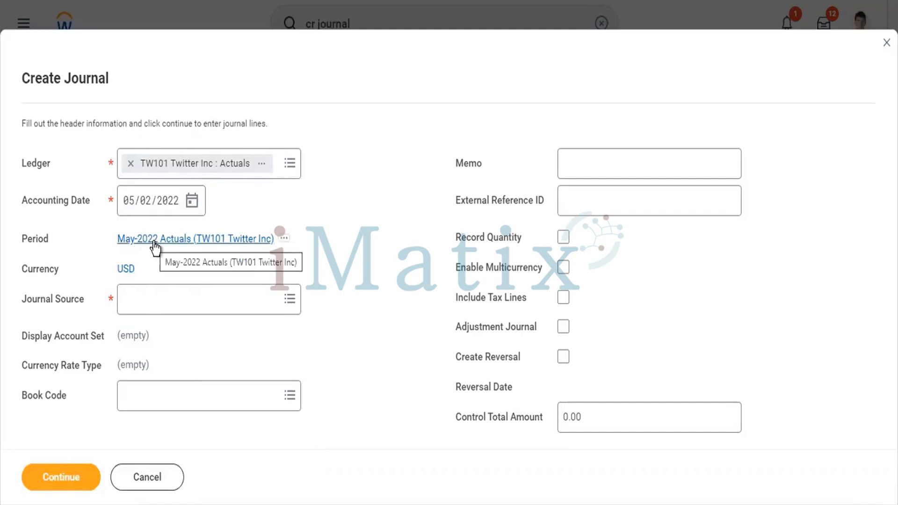
{"action": "left_click", "coordinate": [191, 297]}
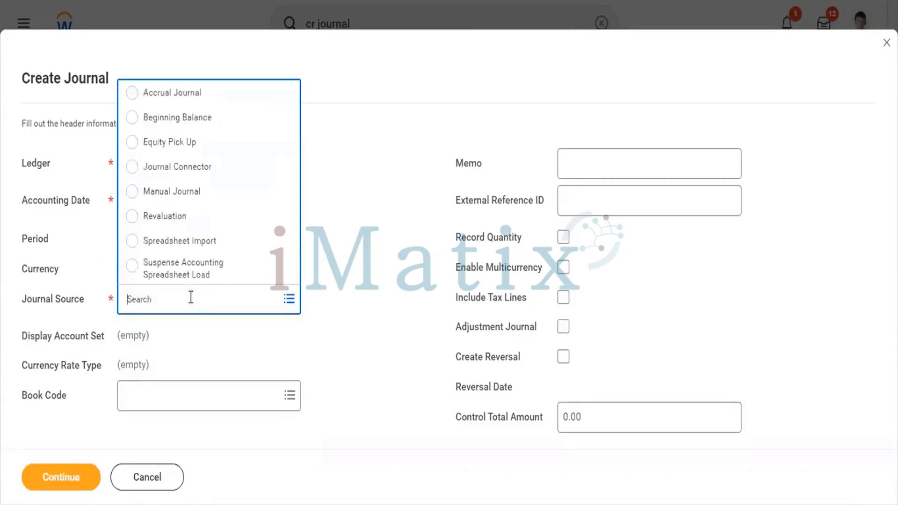
{"action": "left_click", "coordinate": [219, 204]}
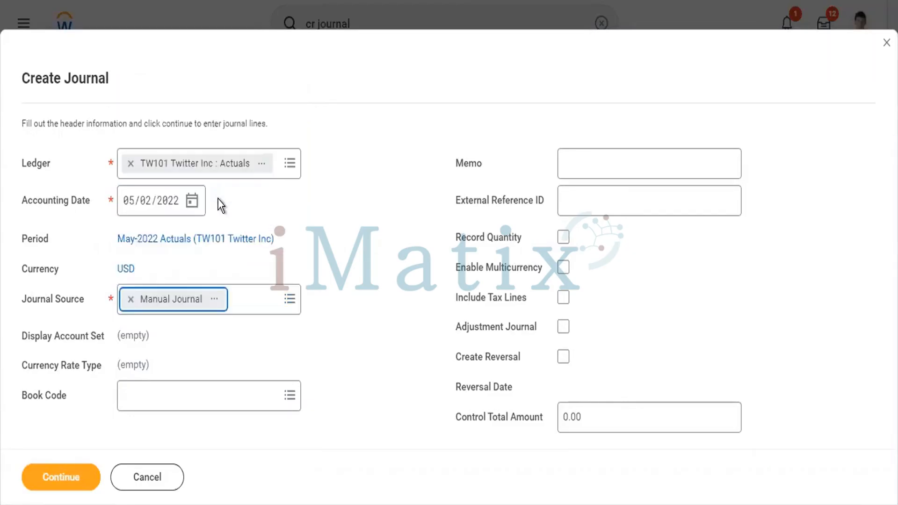
View the full details of the Manual Journal source on a separate page, declining to restore the last session
{"action": "left_click", "coordinate": [215, 300]}
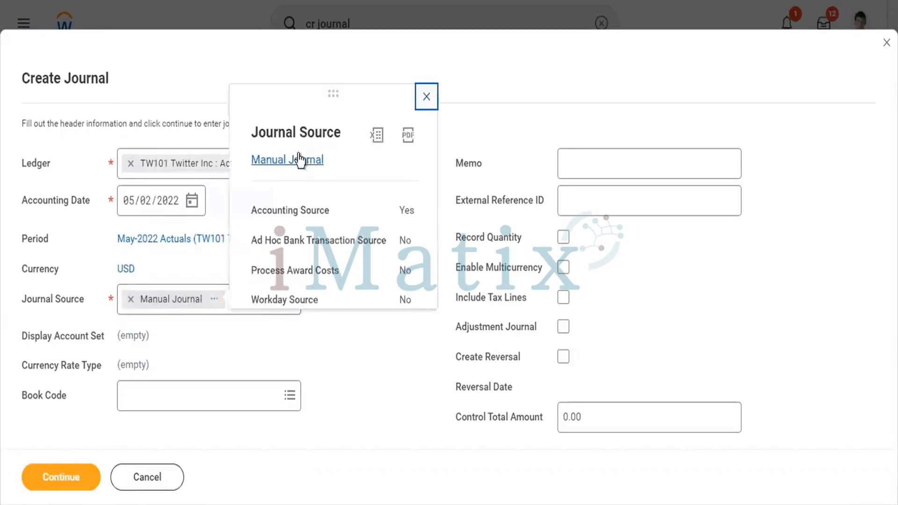
{"action": "right_click", "coordinate": [299, 160]}
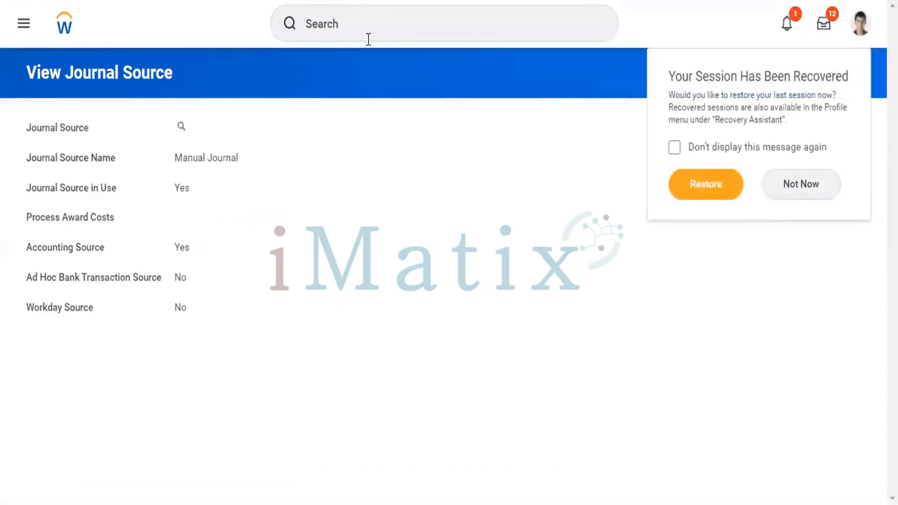
{"action": "left_click", "coordinate": [785, 197]}
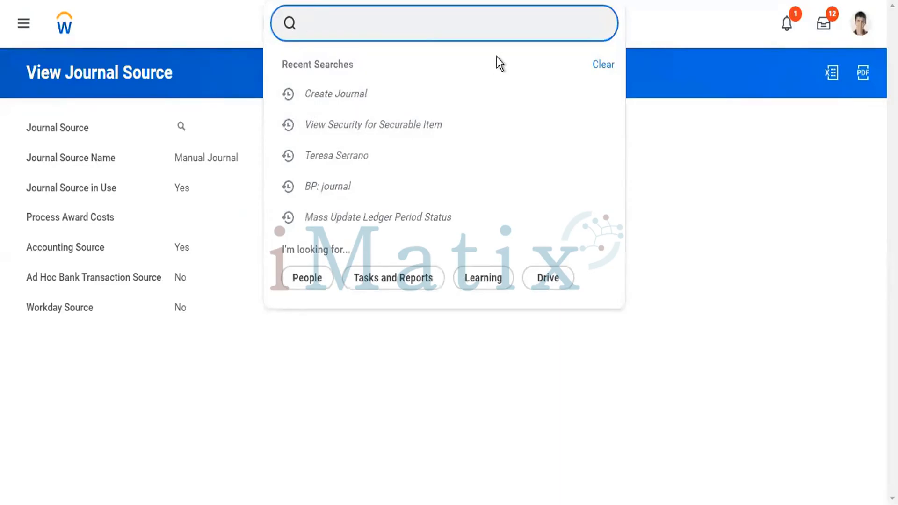
Search for "journal source", examine the list in Maintain Journal Sources, and return to the open Create Journal form
{"action": "type", "text": "journal source"}
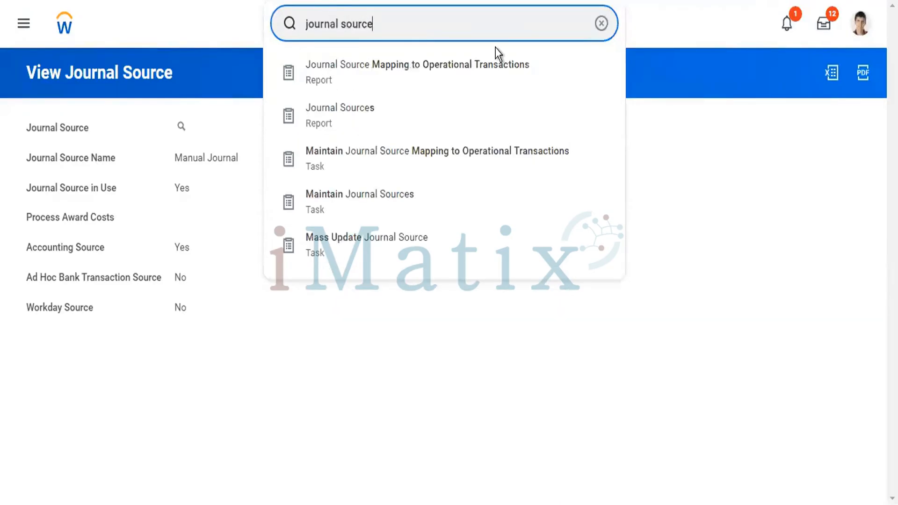
{"action": "left_click", "coordinate": [396, 199]}
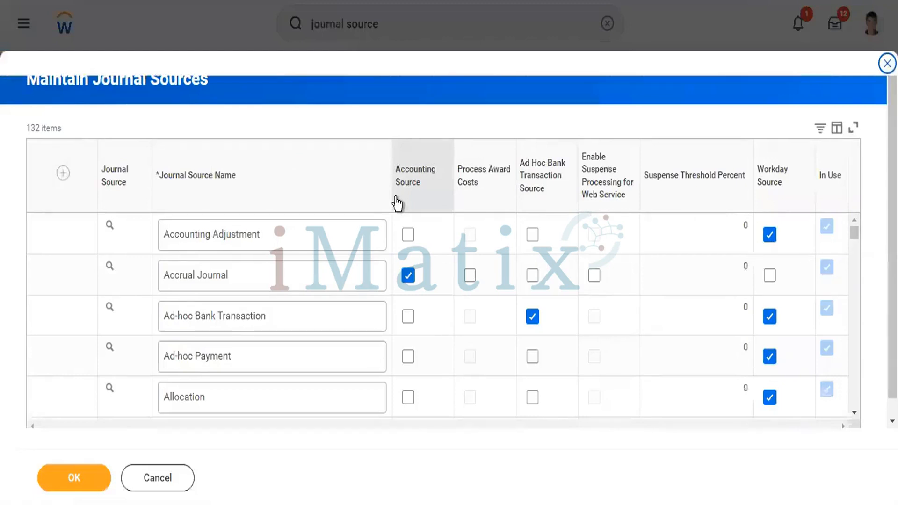
{"action": "scroll", "coordinate": [275, 356], "scroll_direction": "down", "scroll_amount": 1}
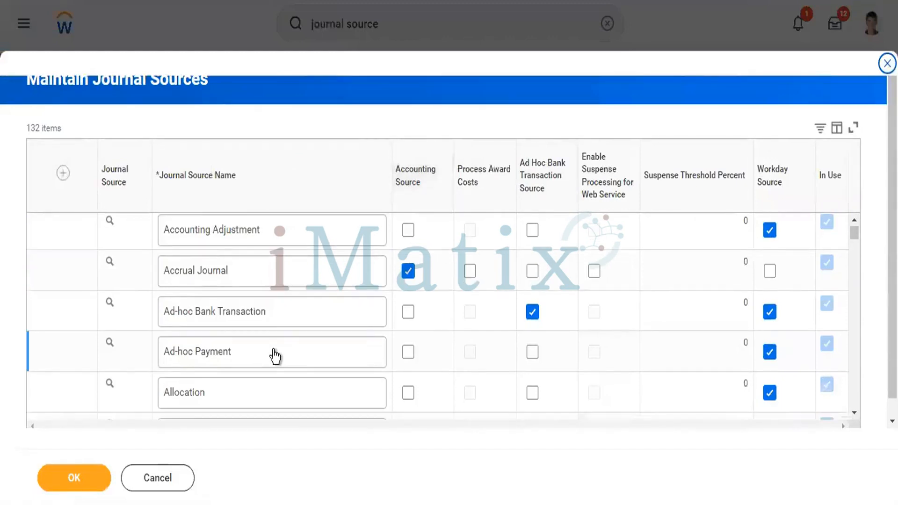
{"action": "scroll", "coordinate": [275, 356], "scroll_direction": "down", "scroll_amount": 5}
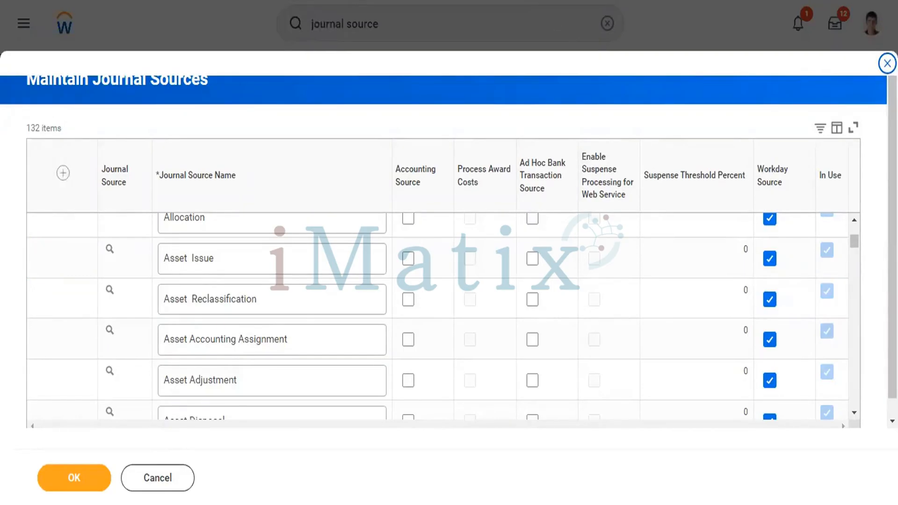
{"action": "right_click", "coordinate": [517, 0]}
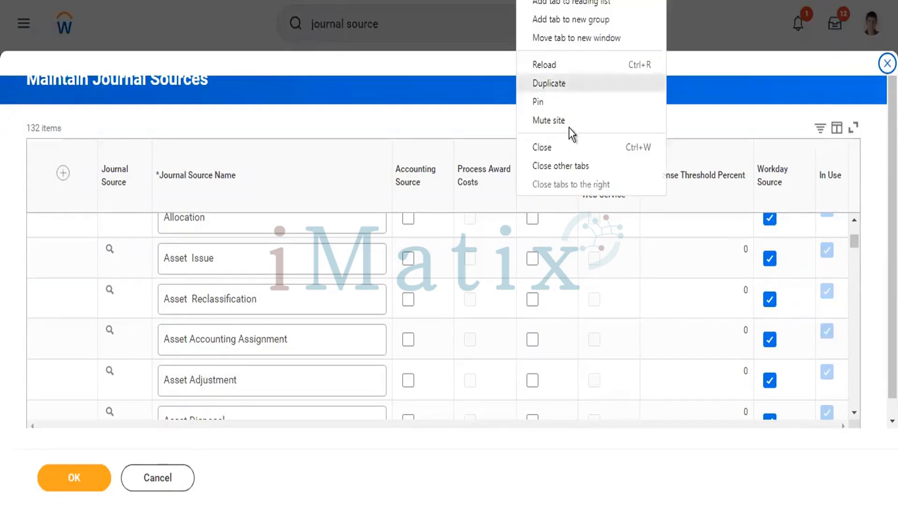
{"action": "left_click", "coordinate": [568, 142]}
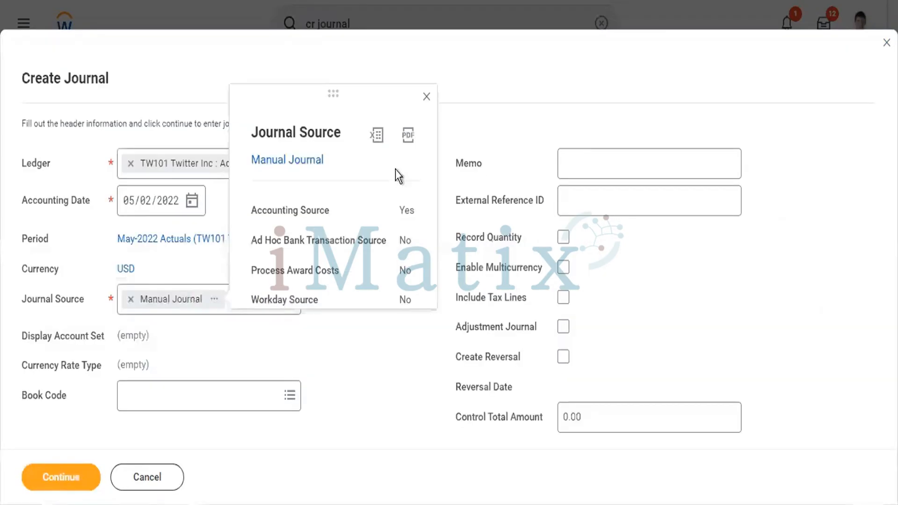
{"action": "left_click", "coordinate": [375, 330]}
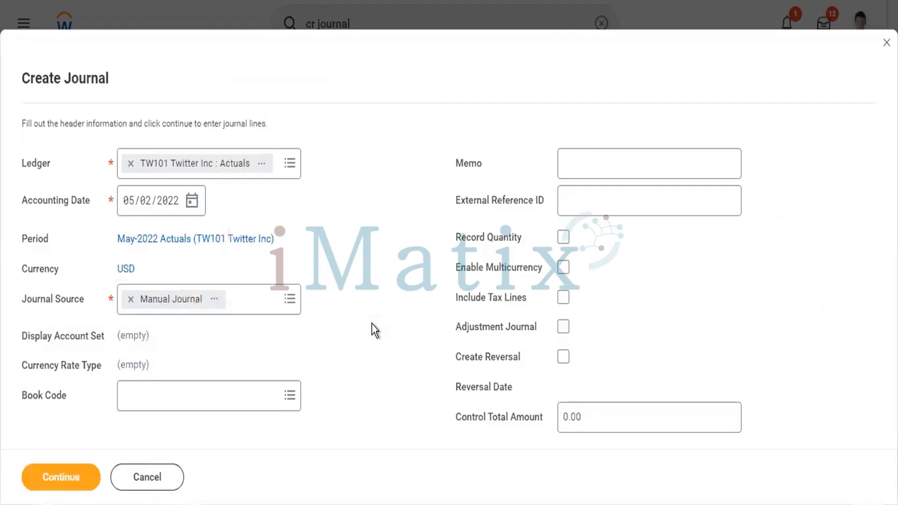
Look through the available book codes and view the details of Tax Adjustments on a separate page
{"action": "left_click", "coordinate": [218, 392]}
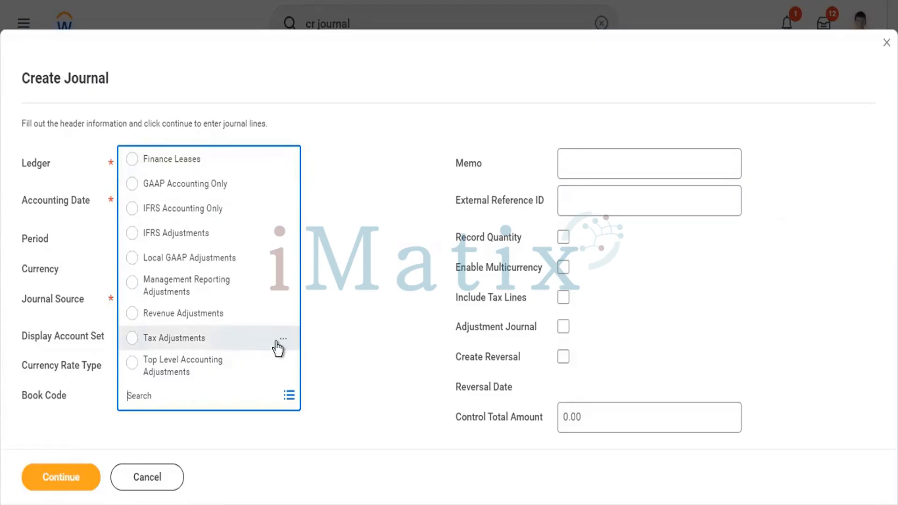
{"action": "left_click", "coordinate": [283, 339]}
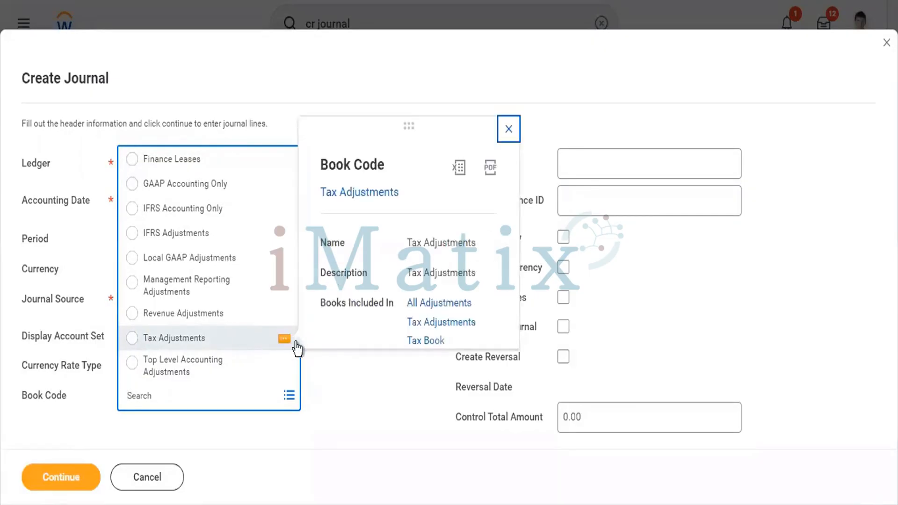
{"action": "right_click", "coordinate": [368, 188]}
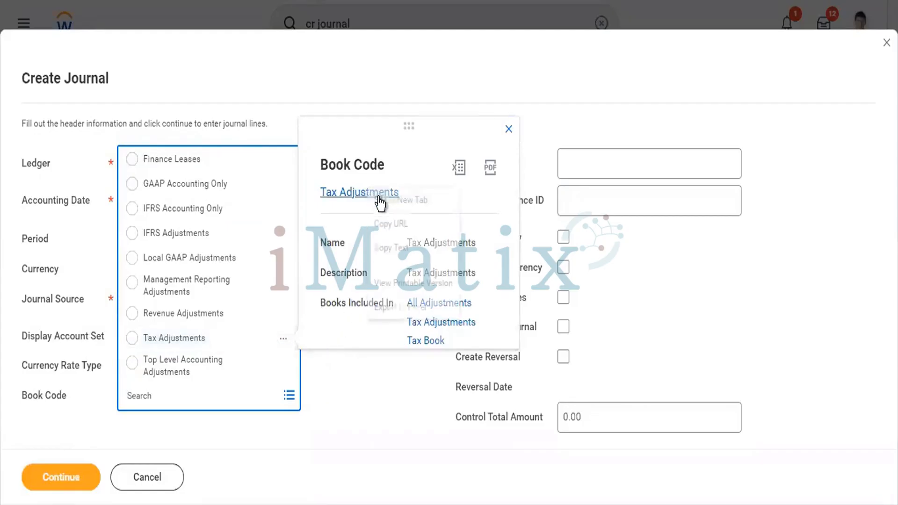
{"action": "left_click", "coordinate": [379, 199]}
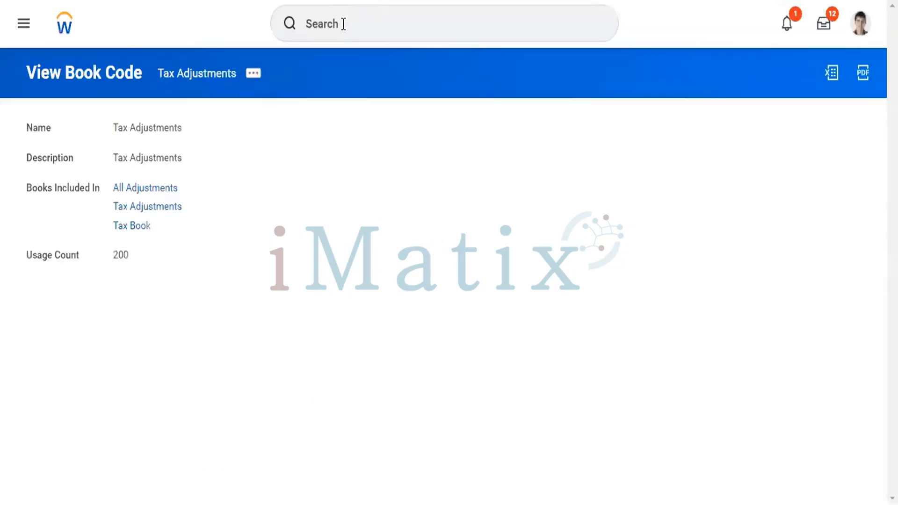
Search for "mai book", examine the list in Maintain Book Codes, and return to the journal form without choosing a book code
{"action": "left_click", "coordinate": [344, 24]}
{"action": "type", "text": "ma"}
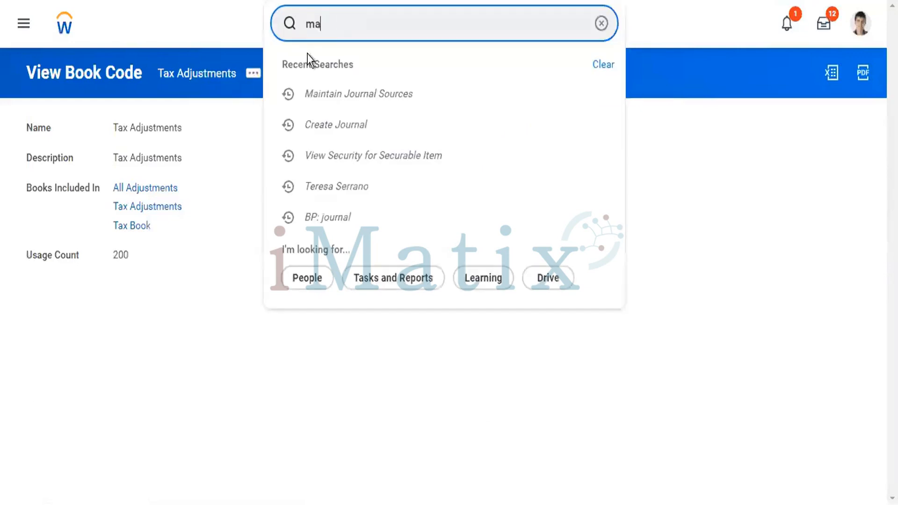
{"action": "type", "text": "i book c"}
{"action": "key", "text": "BackSpace"}
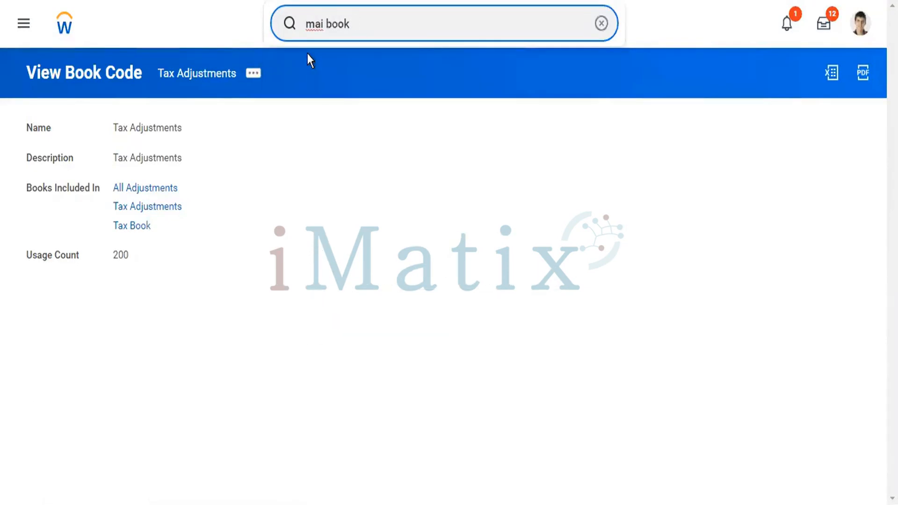
{"action": "left_click", "coordinate": [326, 75]}
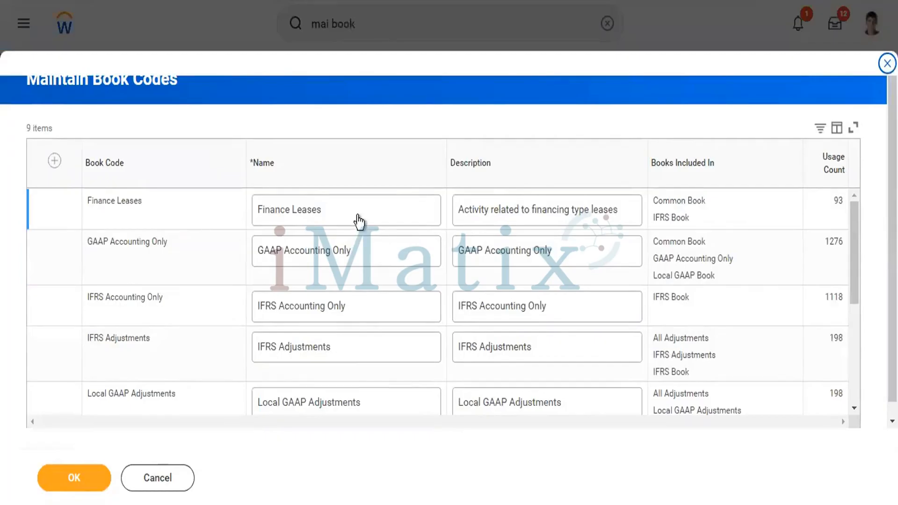
{"action": "scroll", "coordinate": [348, 308], "scroll_direction": "down", "scroll_amount": 5}
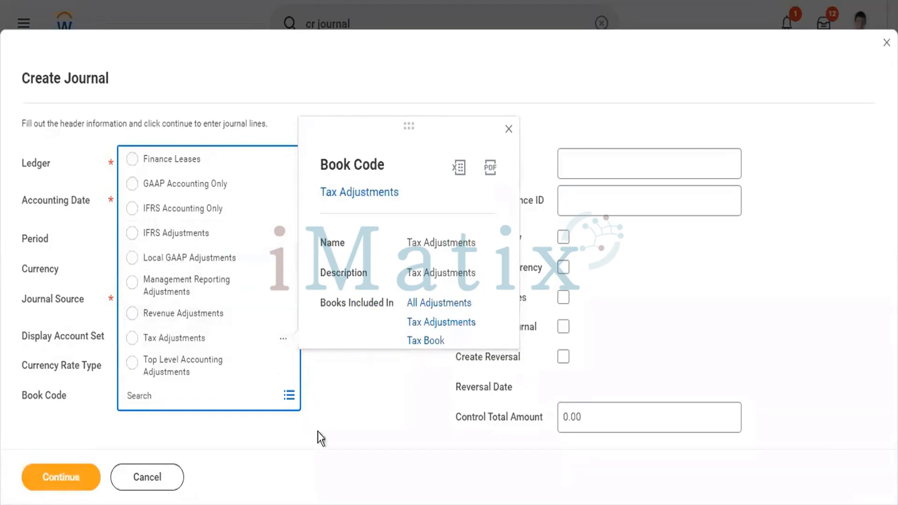
{"action": "left_click", "coordinate": [346, 440]}
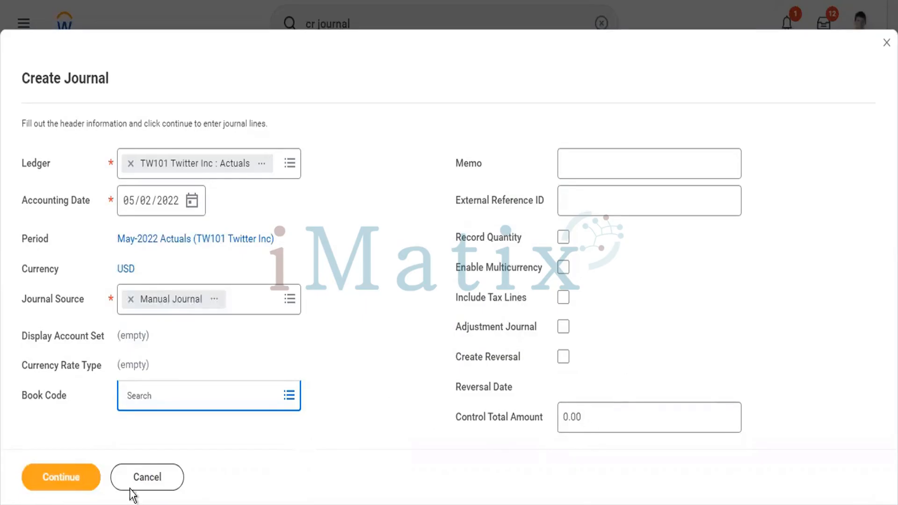
Continue to the journal entry lines and set the first line's ledger account to 1000:Cash
{"action": "left_click", "coordinate": [47, 476]}
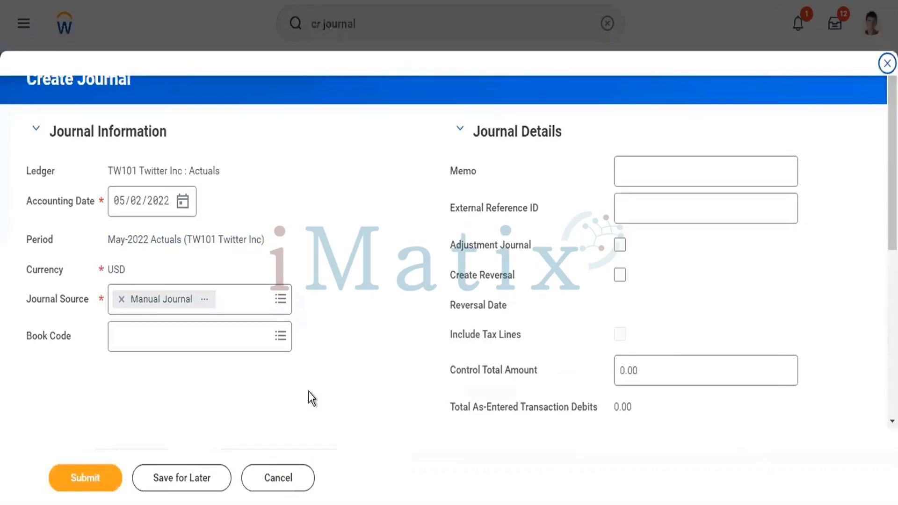
{"action": "scroll", "coordinate": [311, 397], "scroll_direction": "down", "scroll_amount": 6}
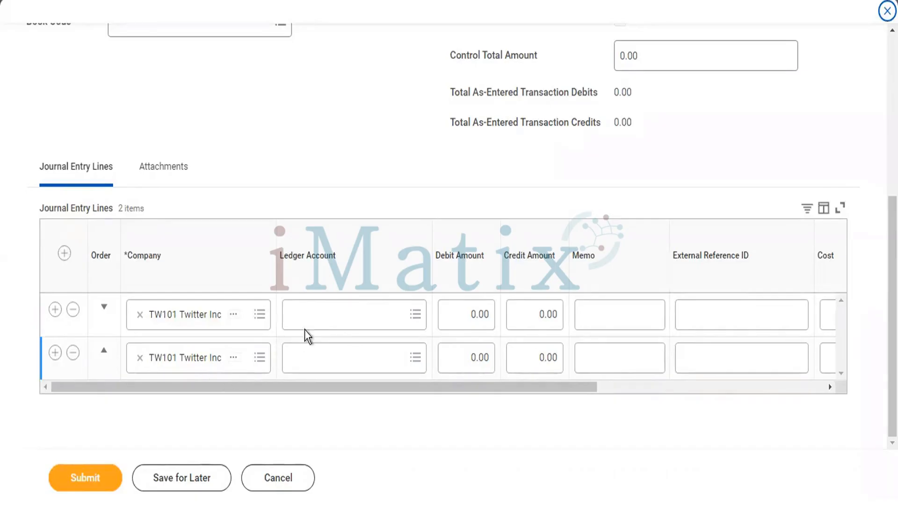
{"action": "left_click", "coordinate": [324, 324]}
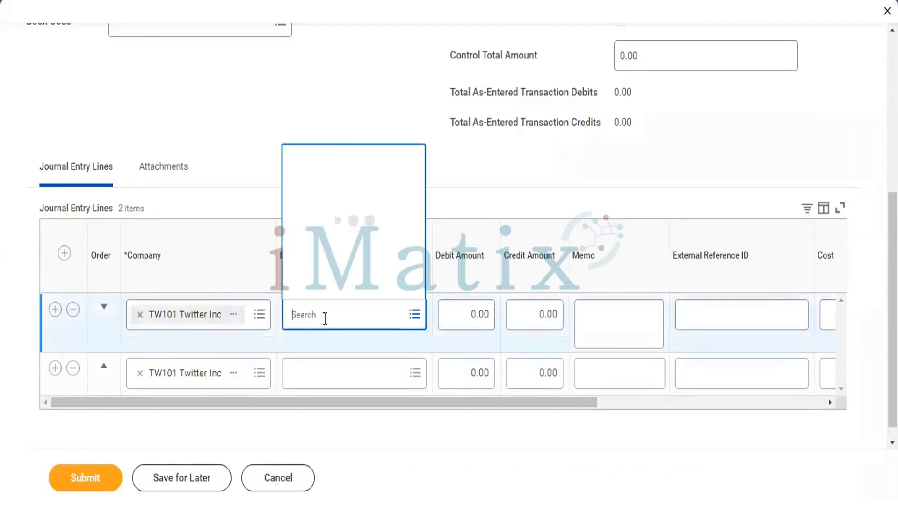
{"action": "type", "text": "1000"}
{"action": "key", "text": "Return"}
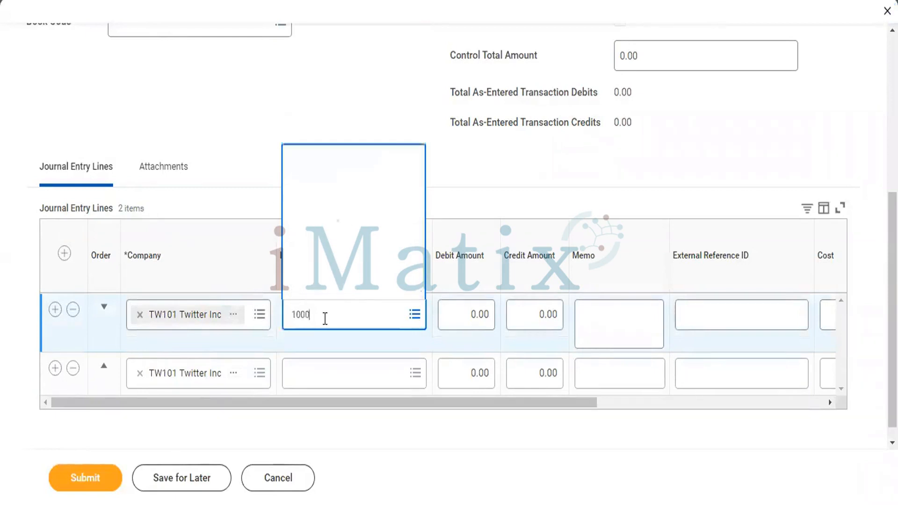
Set the second line's ledger account to 1100:Suspense, after trying a search for "bank"
{"action": "left_click", "coordinate": [347, 385]}
{"action": "type", "text": "bank"}
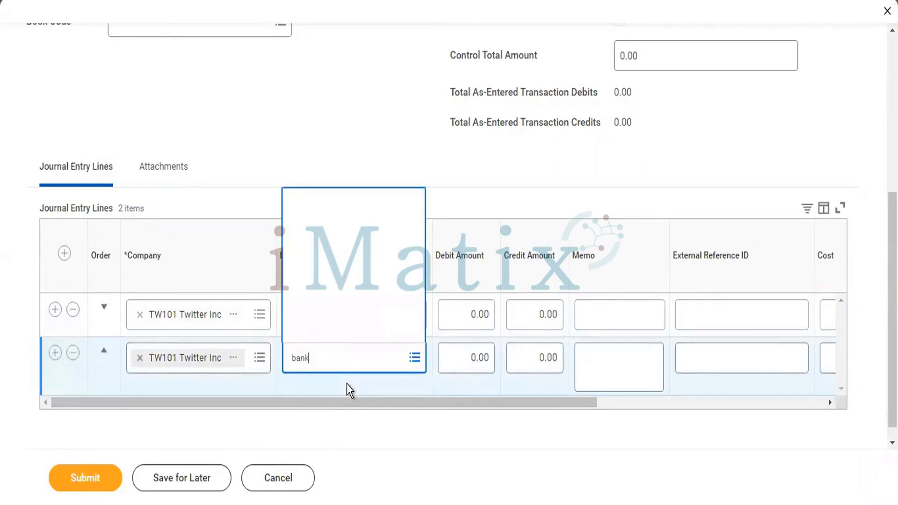
{"action": "key", "text": "Return"}
{"action": "key", "text": "Escape"}
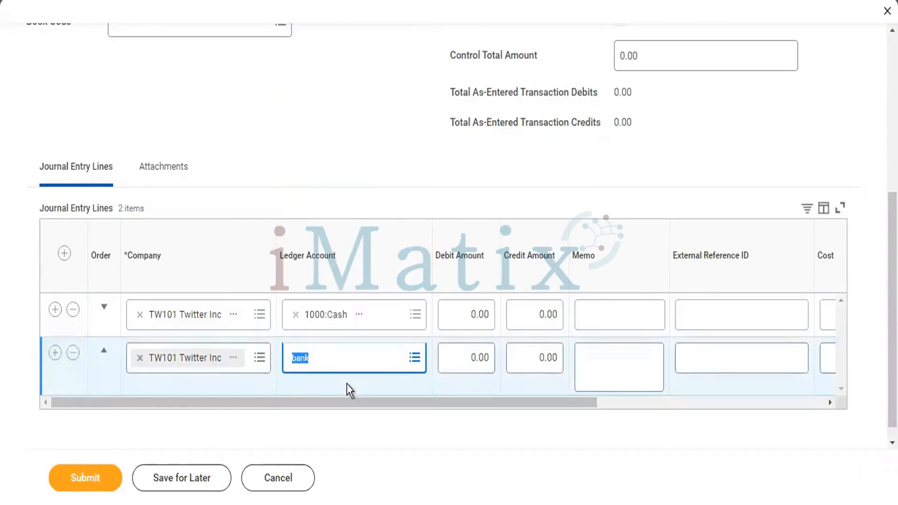
{"action": "key", "text": "BackSpace"}
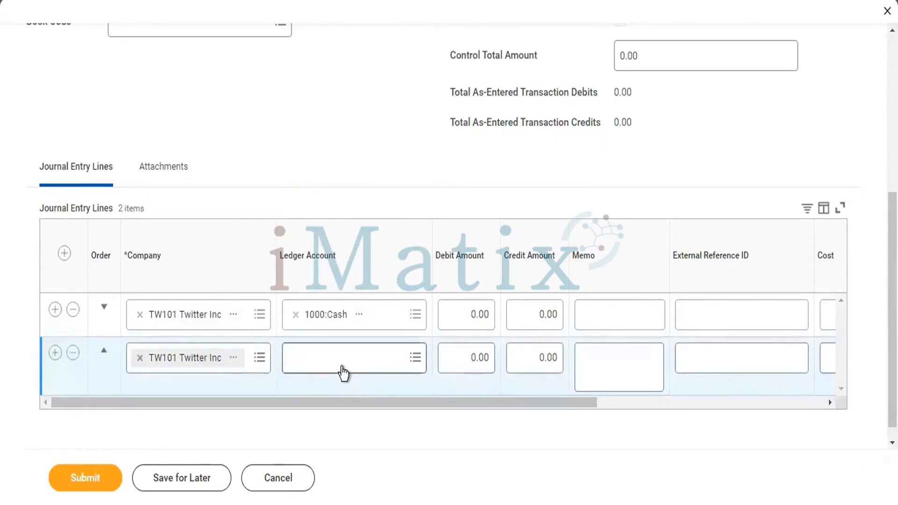
{"action": "left_click", "coordinate": [344, 373]}
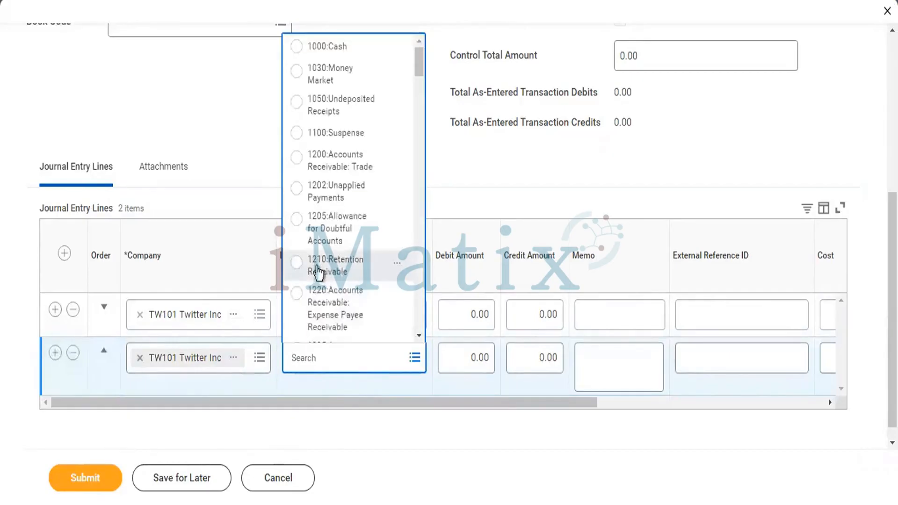
{"action": "left_click", "coordinate": [318, 132]}
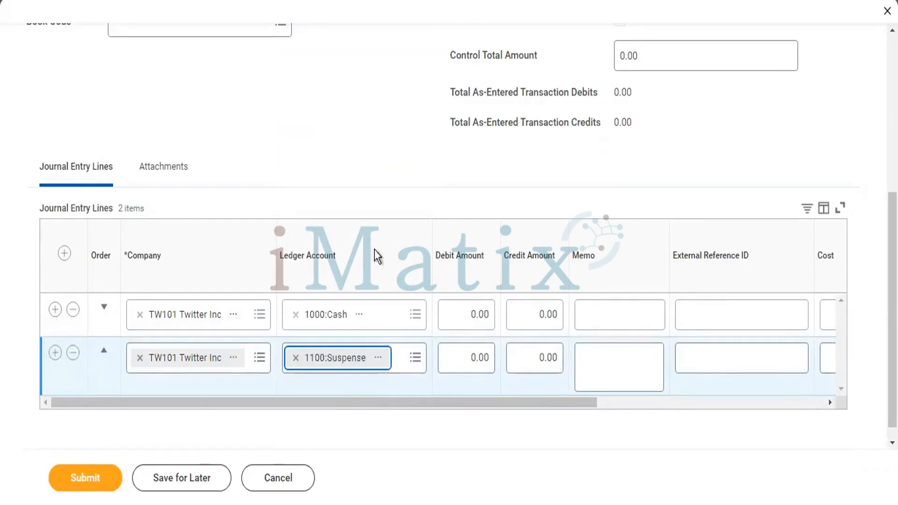
Enter a debit amount of 100 on the 1000:Cash line
{"action": "left_click", "coordinate": [465, 320]}
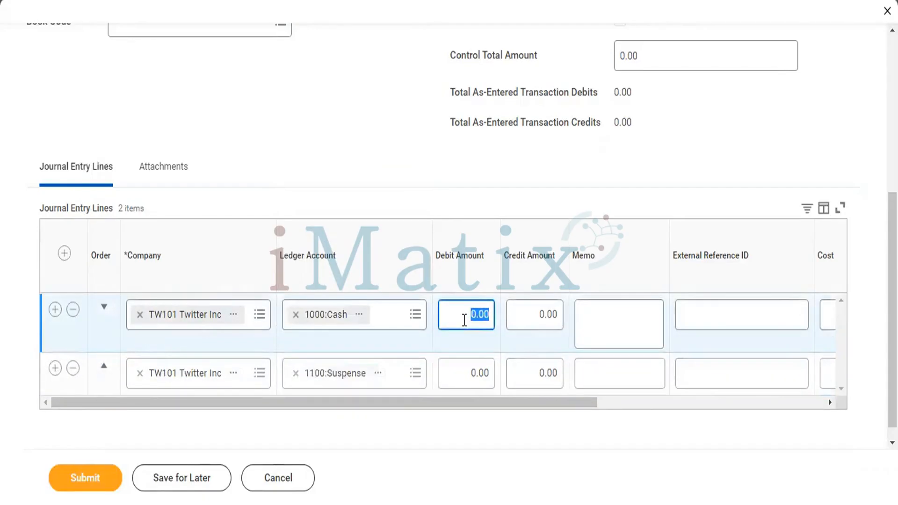
{"action": "type", "text": "100"}
{"action": "left_click", "coordinate": [549, 378]}
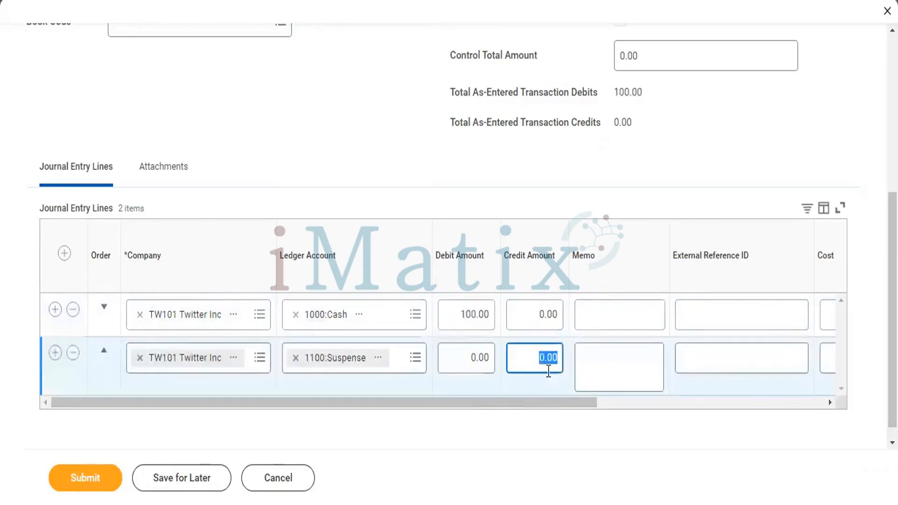
Enter a credit amount of 50 on the 1100:Suspense line and look over the remaining line columns
{"action": "left_click", "coordinate": [548, 371]}
{"action": "type", "text": "50"}
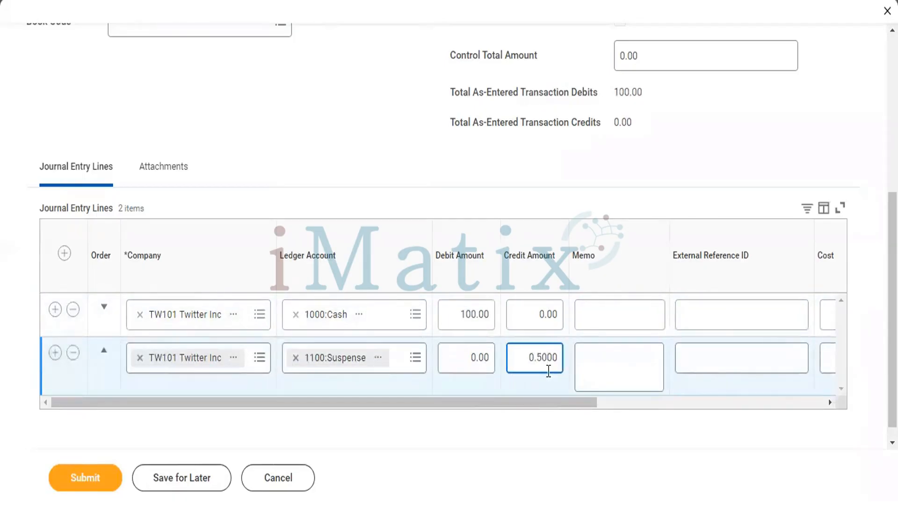
{"action": "key", "text": "BackSpace"}
{"action": "key", "text": "BackSpace"}
{"action": "key", "text": "BackSpace"}
{"action": "key", "text": "BackSpace"}
{"action": "key", "text": "ctrl+a"}
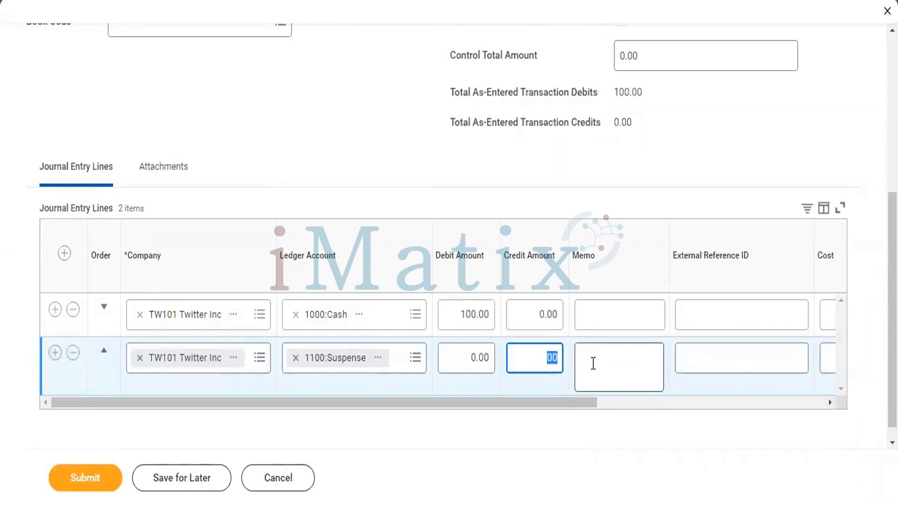
{"action": "type", "text": "0"}
{"action": "key", "text": "BackSpace"}
{"action": "type", "text": "50"}
{"action": "left_click", "coordinate": [593, 364]}
{"action": "scroll", "coordinate": [595, 370], "scroll_direction": "right", "scroll_amount": 5}
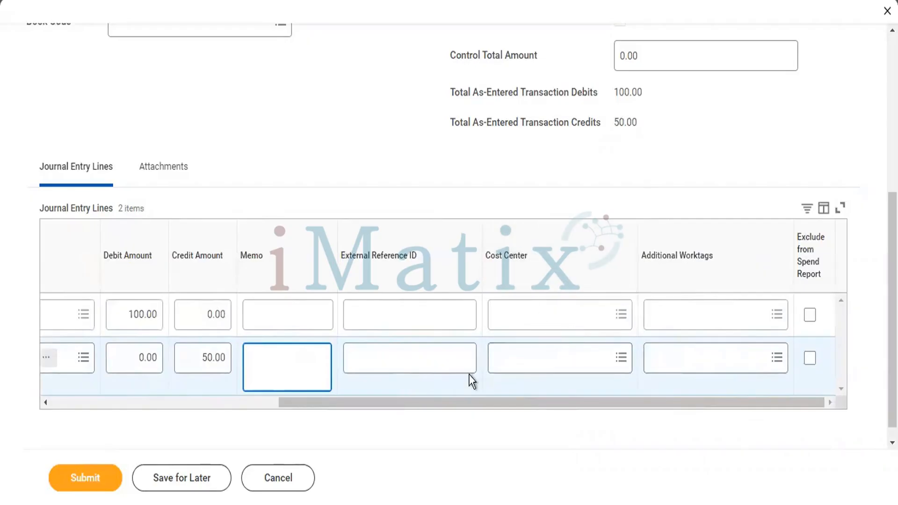
{"action": "left_click_drag", "start_coordinate": [461, 403], "coordinate": [125, 420]}
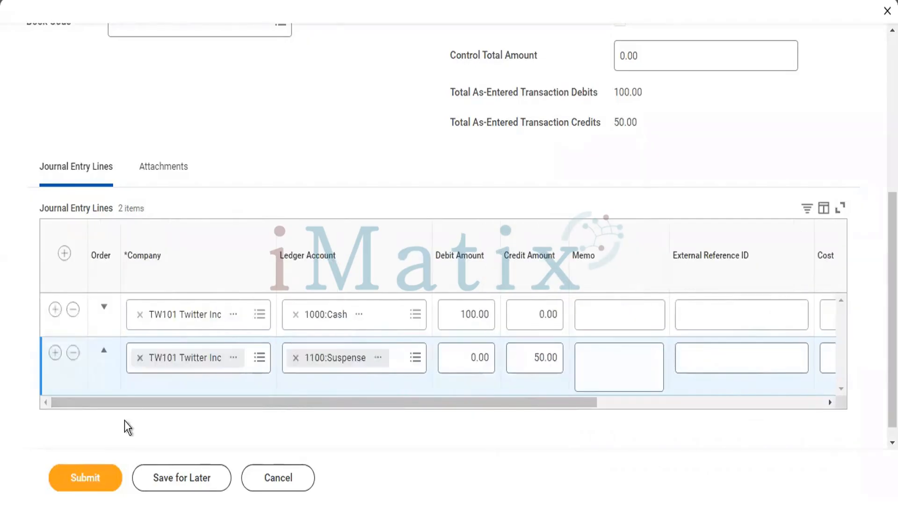
Try to submit the journal, read the error details and close them
{"action": "left_click", "coordinate": [102, 472]}
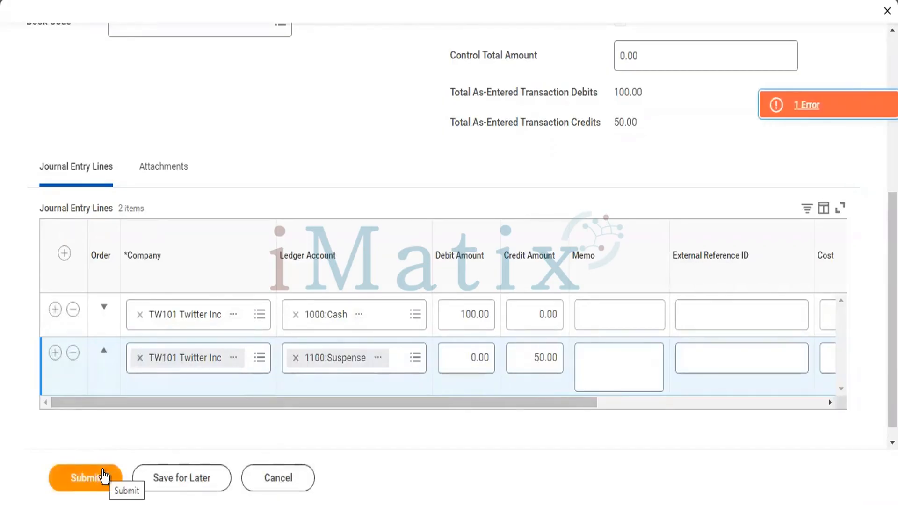
{"action": "left_click", "coordinate": [813, 105]}
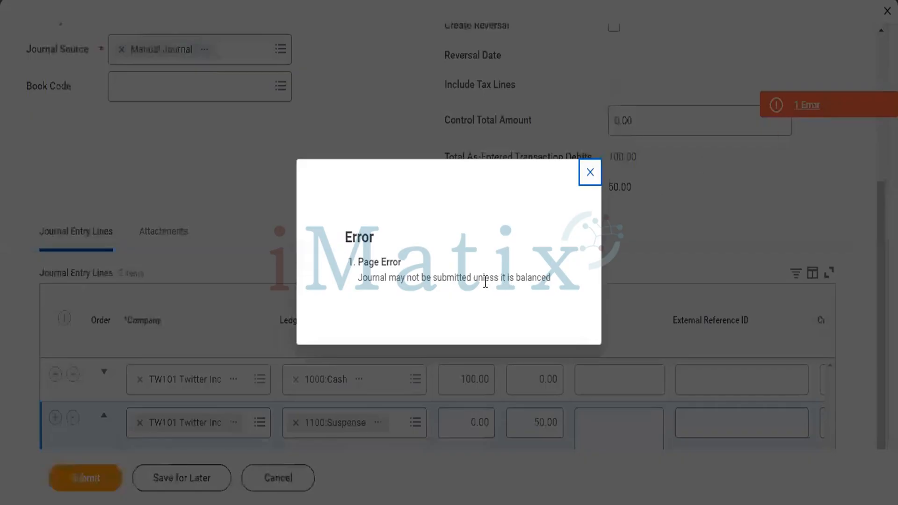
{"action": "left_click", "coordinate": [590, 173]}
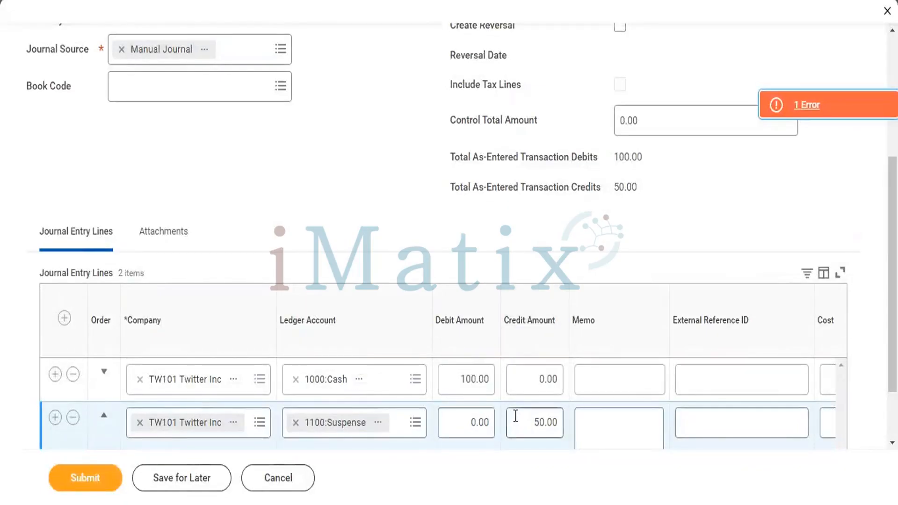
Set the credit amount on the 1100:Suspense line to 99
{"action": "left_click_drag", "start_coordinate": [519, 416], "coordinate": [571, 418]}
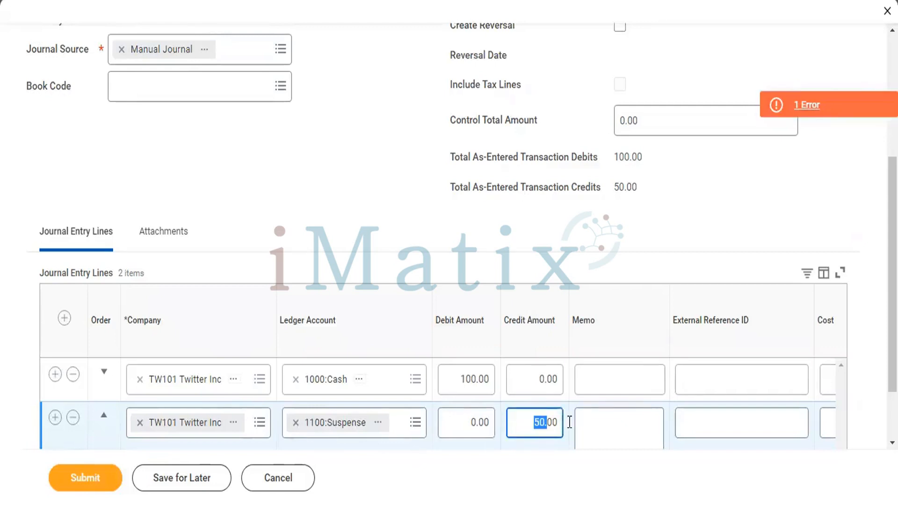
{"action": "type", "text": "99"}
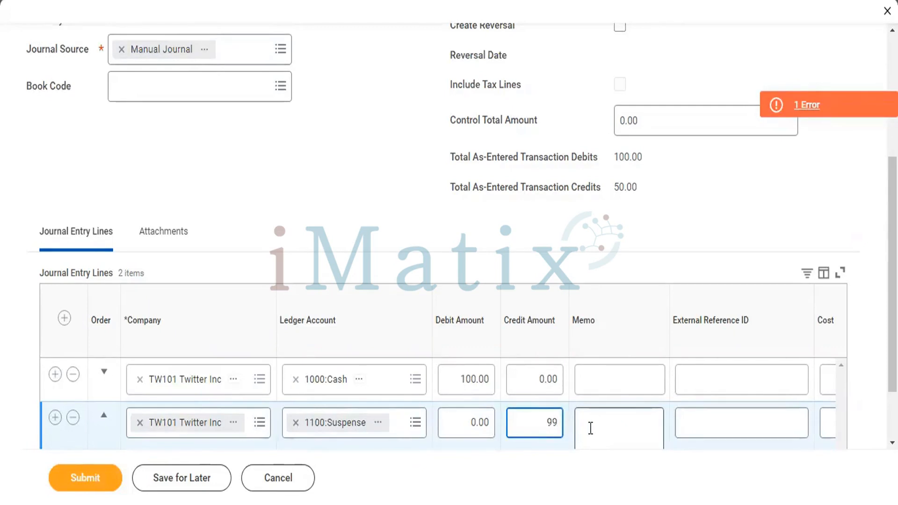
{"action": "left_click", "coordinate": [591, 428]}
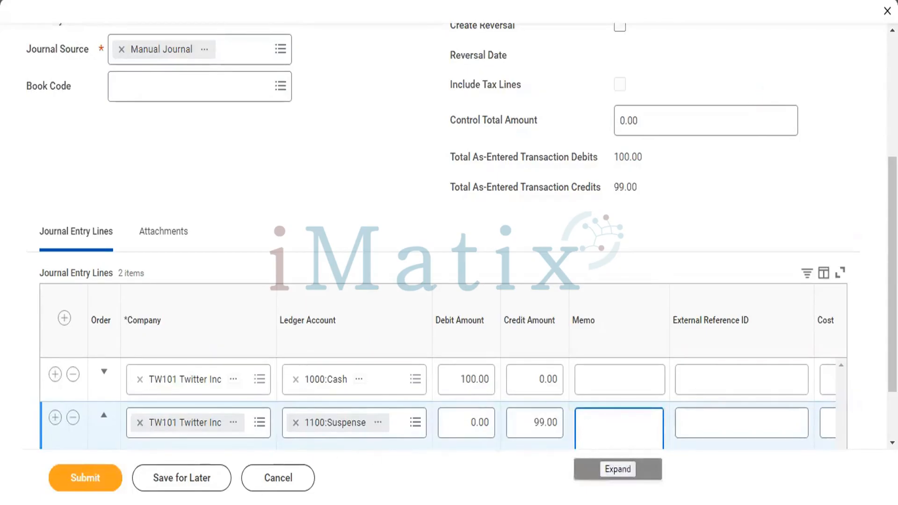
Set the credit amount on the 1100:Suspense line to 100 and submit the journal
{"action": "key", "text": "shift+Tab"}
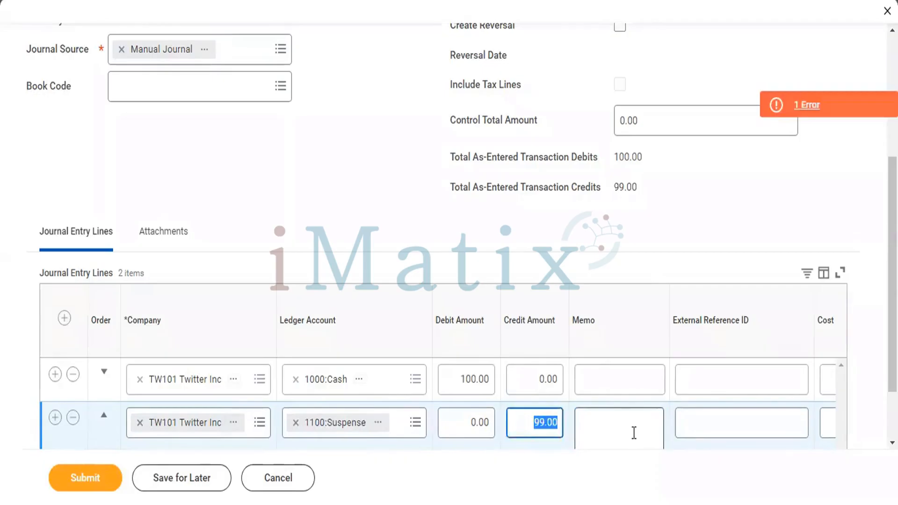
{"action": "key", "text": "End"}
{"action": "key", "text": "BackSpace"}
{"action": "key", "text": "BackSpace"}
{"action": "key", "text": "BackSpace"}
{"action": "key", "text": "BackSpace"}
{"action": "key", "text": "BackSpace"}
{"action": "type", "text": "100"}
{"action": "key", "text": "Tab"}
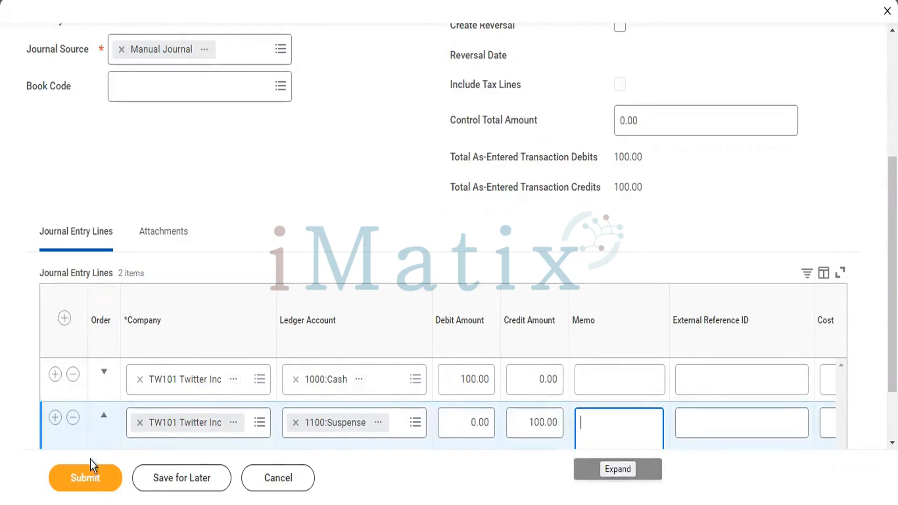
{"action": "left_click", "coordinate": [91, 478]}
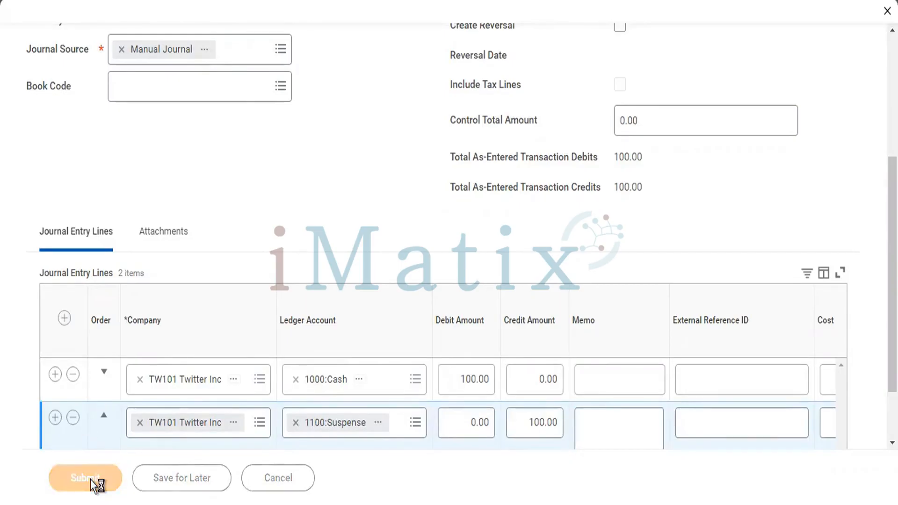